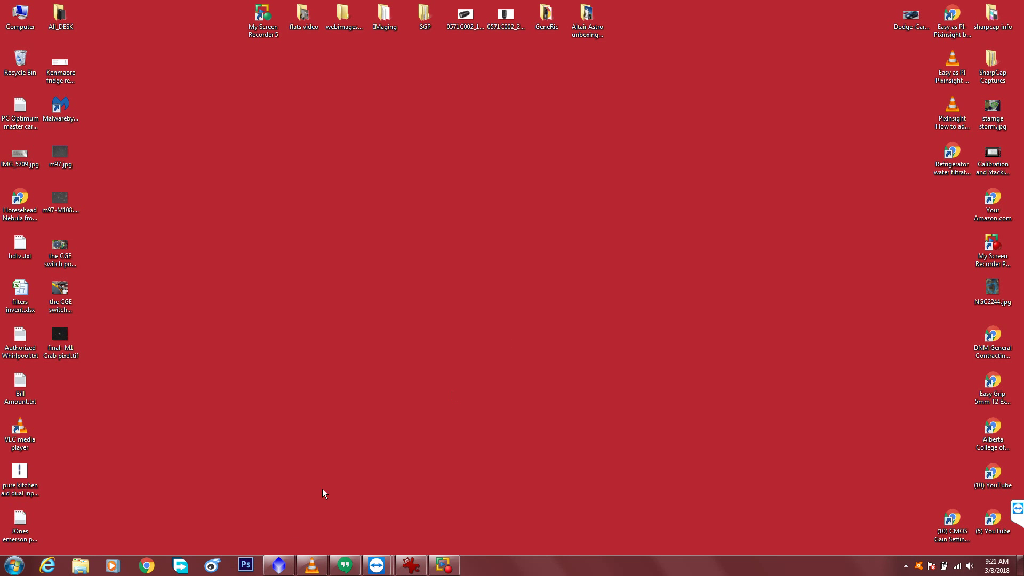
Step: Switch to PixInsight, line up the 4565 galaxy and rosette_4 image windows side by side for comparison, and minimize the application
left_click(279, 565)
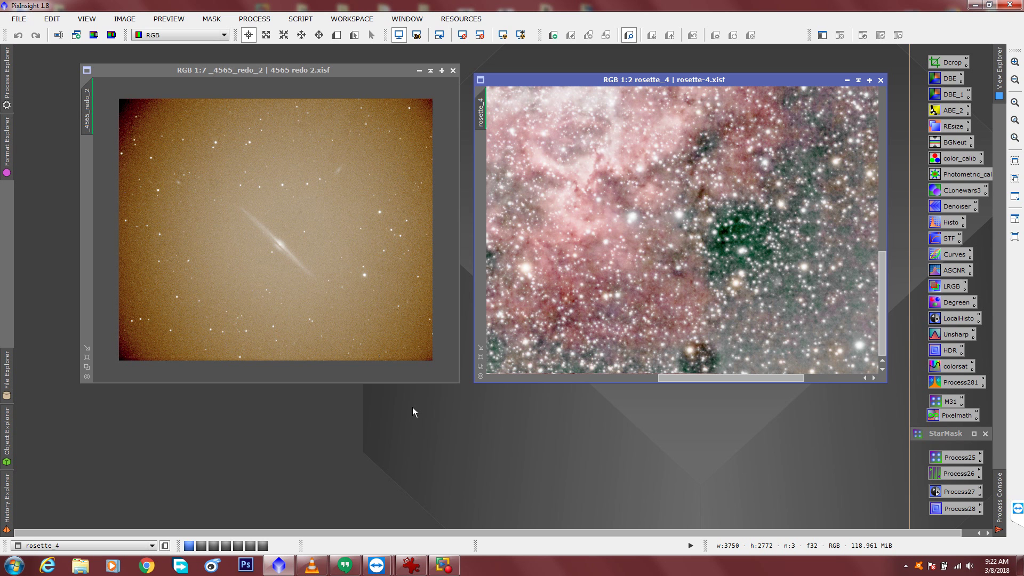
left_click_drag(317, 73, 317, 97)
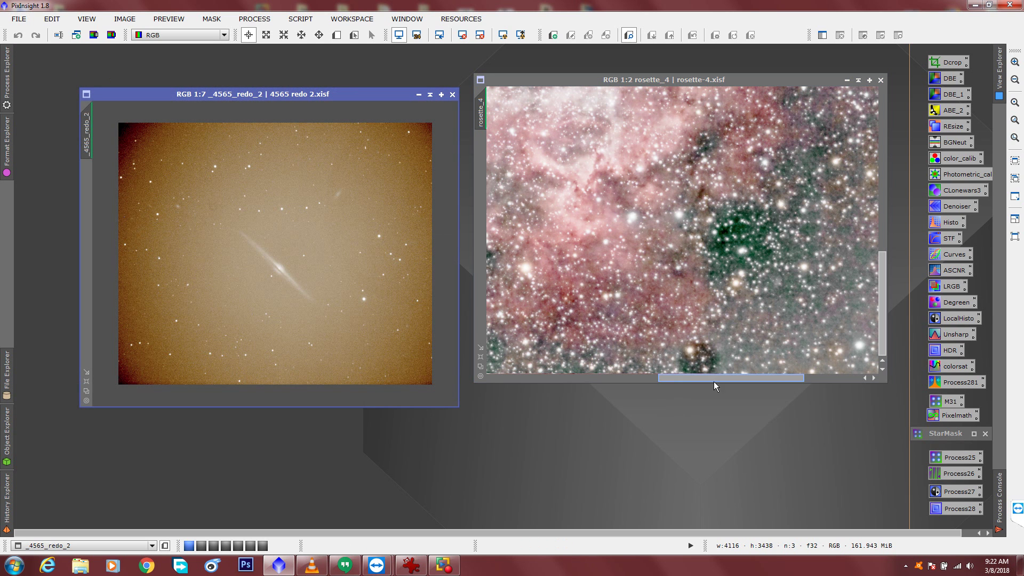
left_click(683, 370)
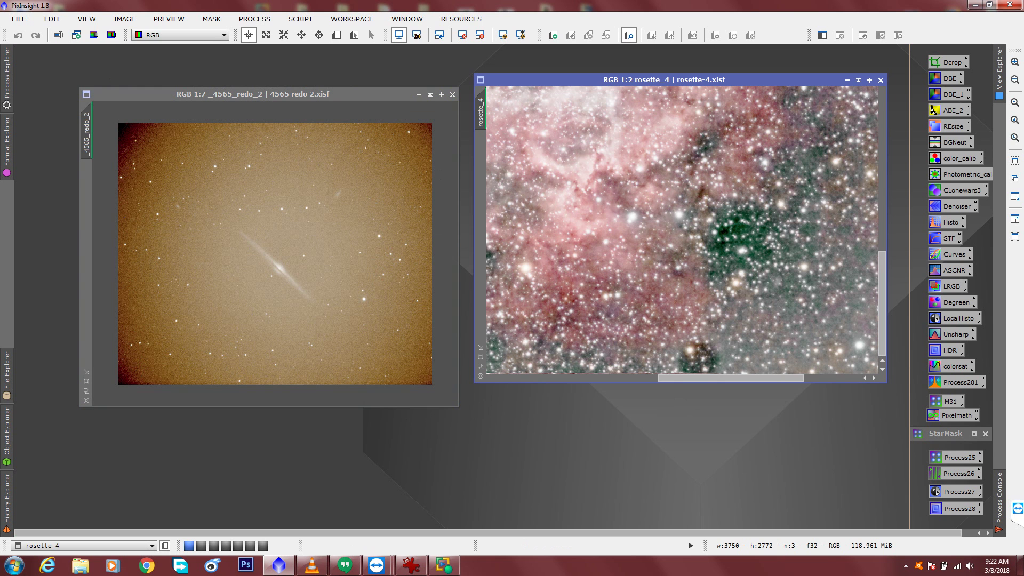
left_click_drag(525, 82, 523, 95)
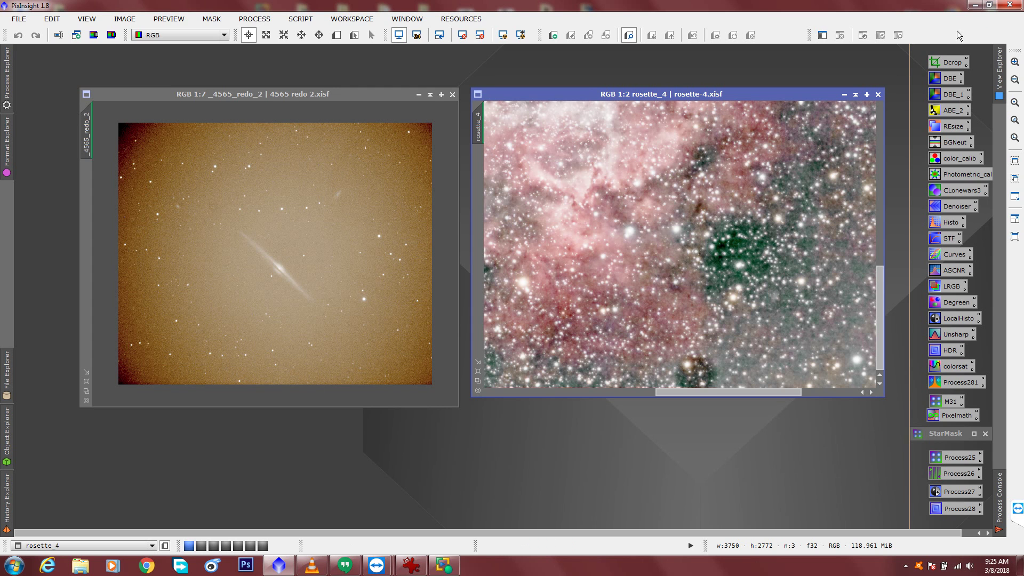
left_click(974, 7)
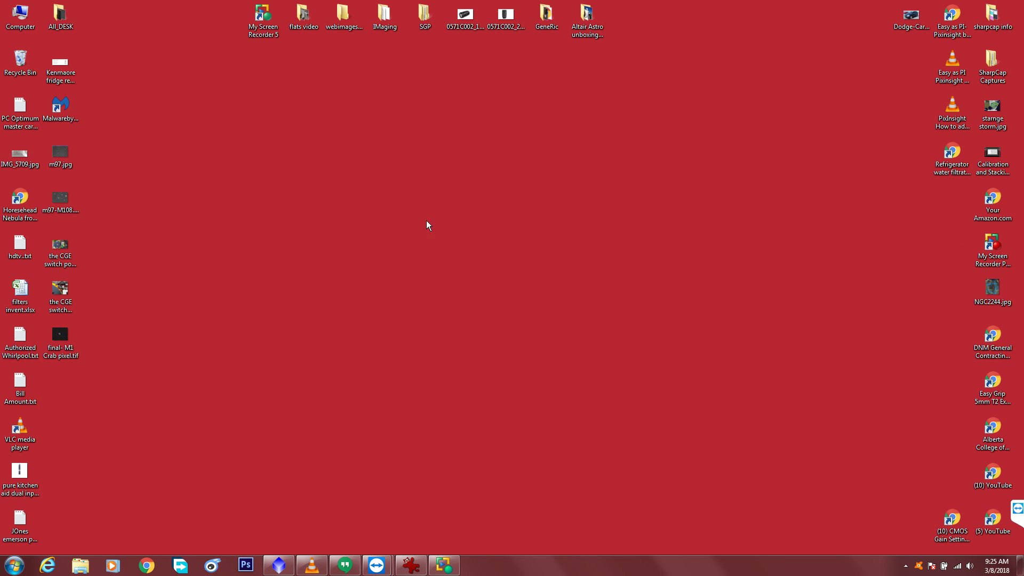
Step: Switch to IrfanView, fit the photos to the window, view the series from IMG_6845.JPG through light panel.jpg, and close the viewer
left_click(411, 565)
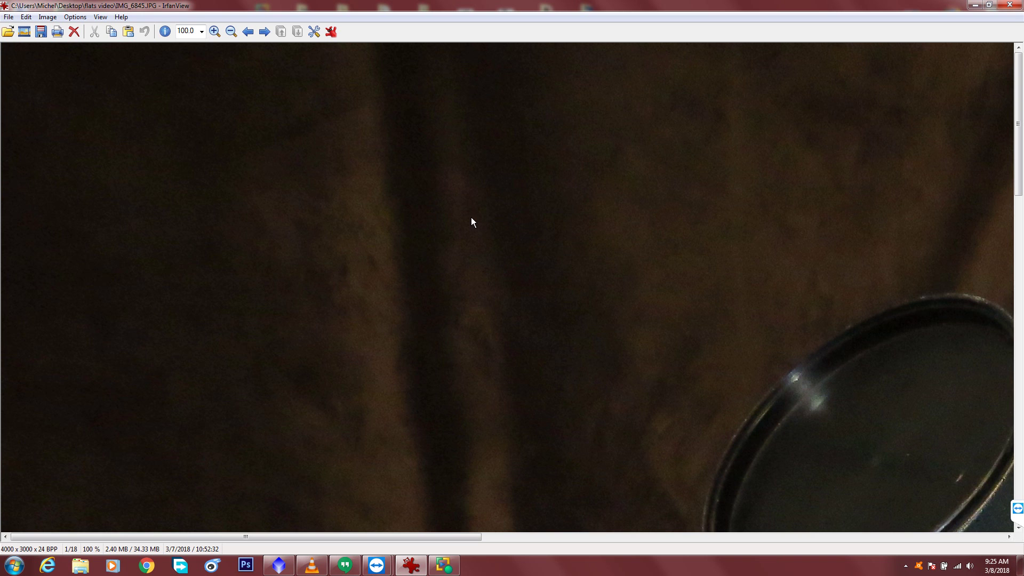
key("ctrl+b")
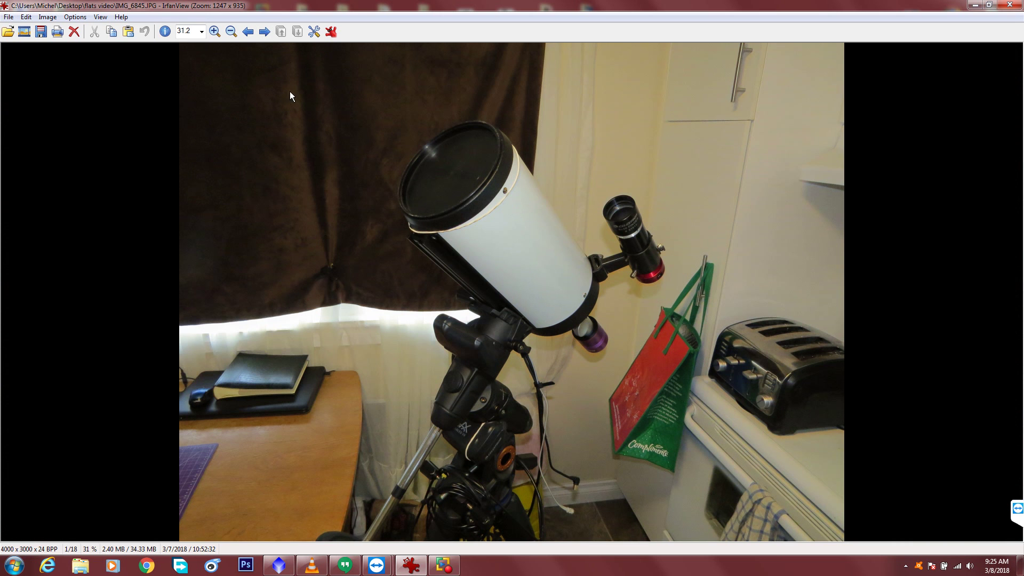
left_click(267, 33)
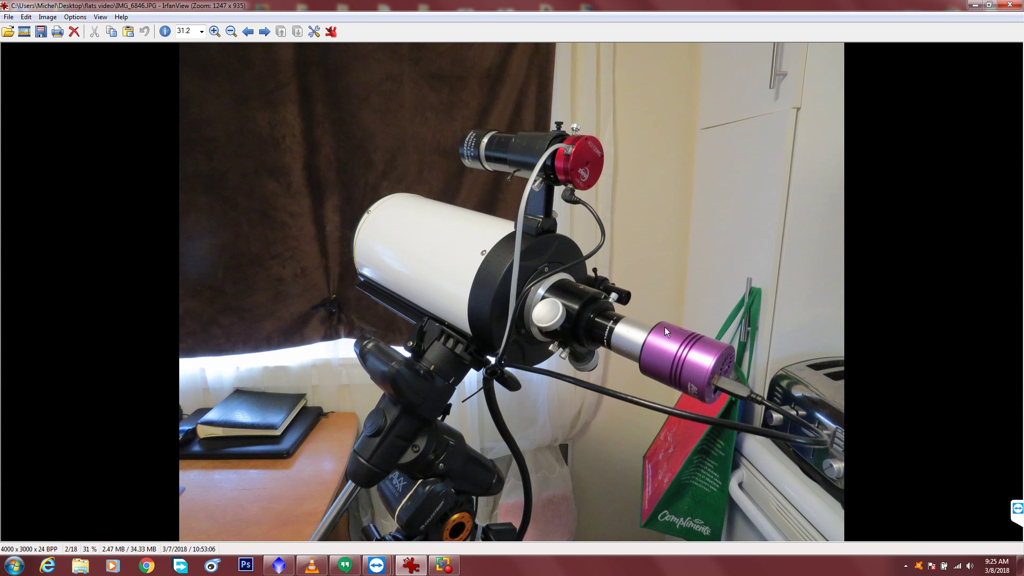
left_click(264, 33)
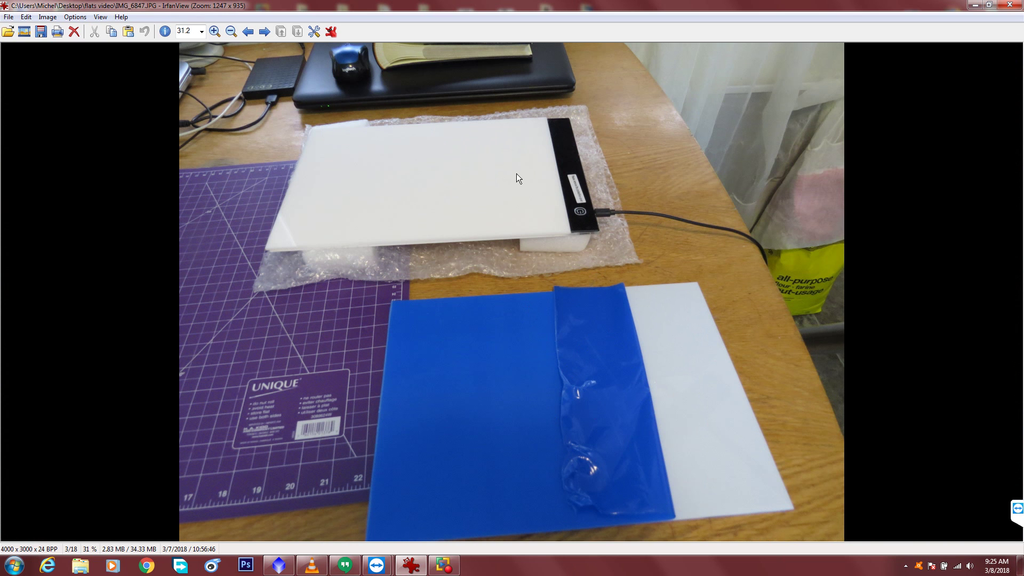
left_click(265, 32)
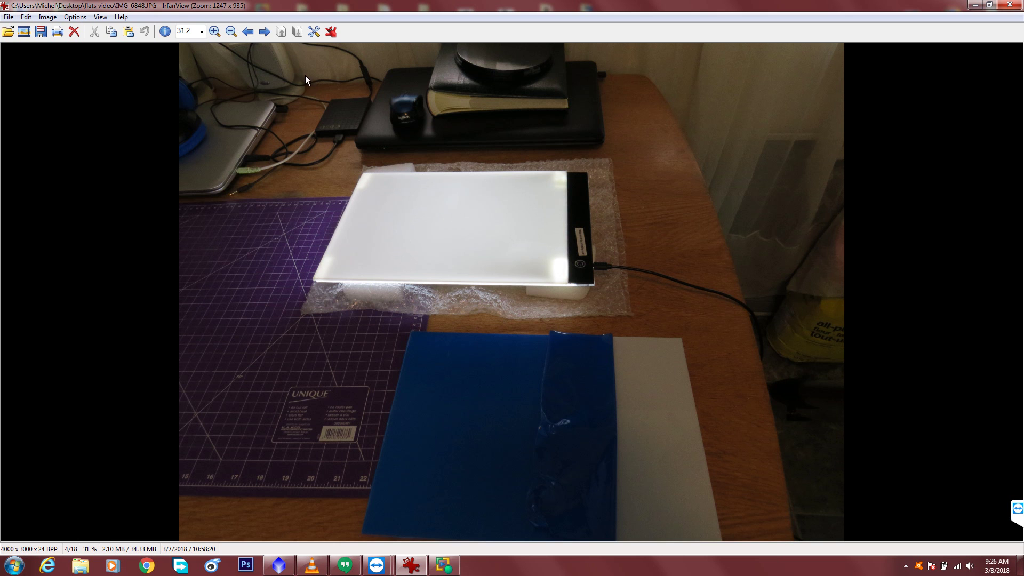
left_click(264, 31)
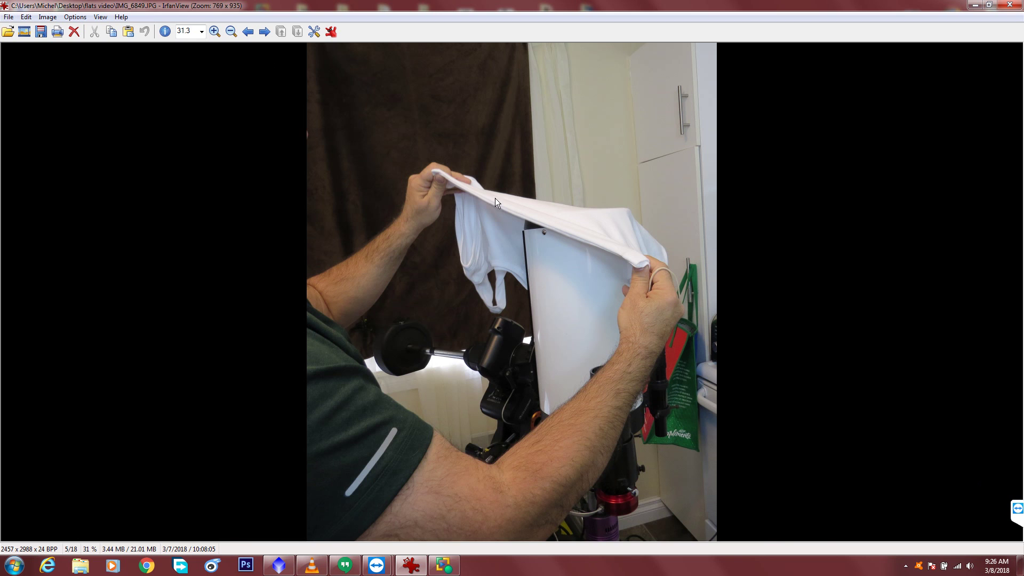
left_click(263, 33)
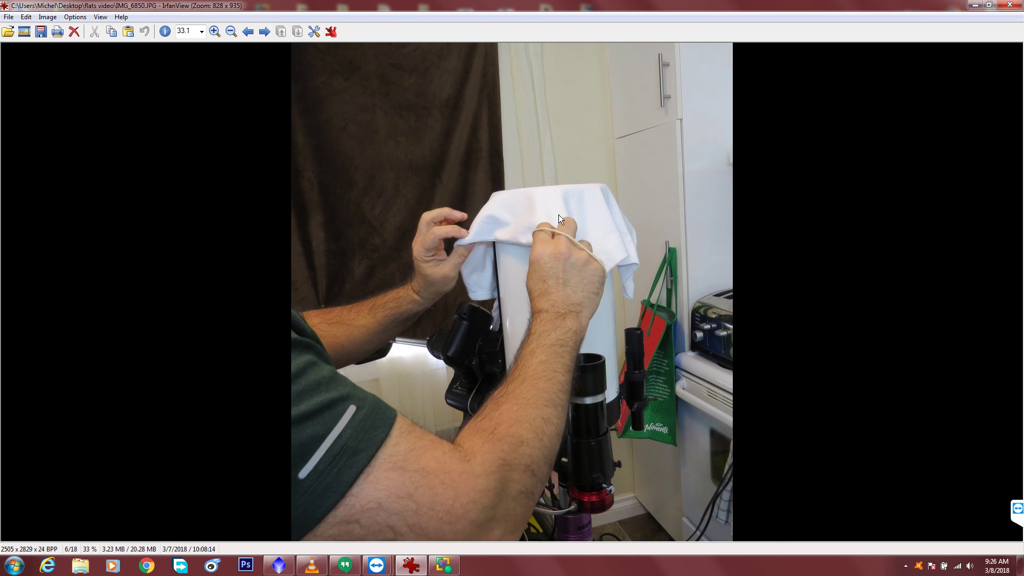
left_click(264, 32)
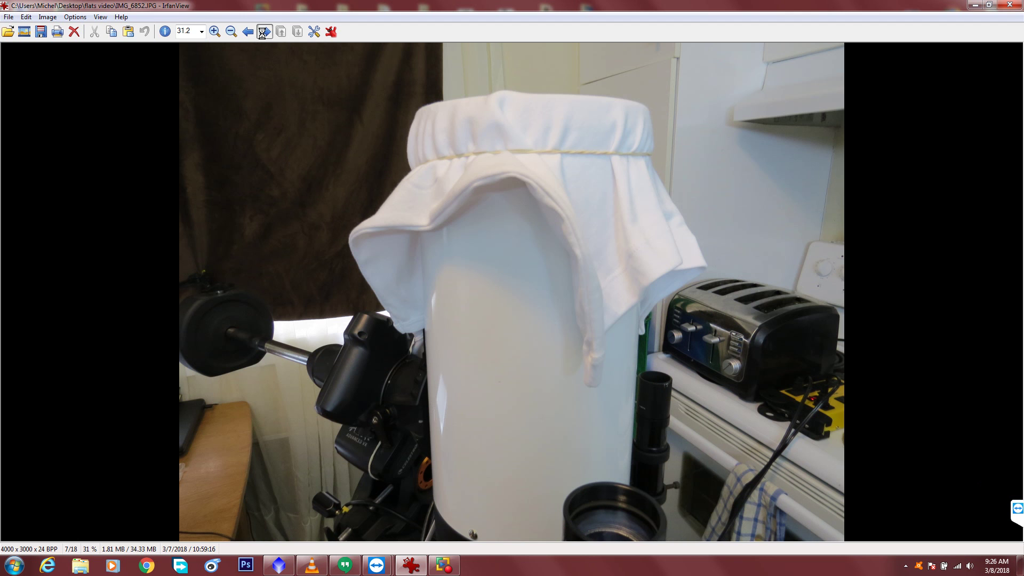
left_click(263, 33)
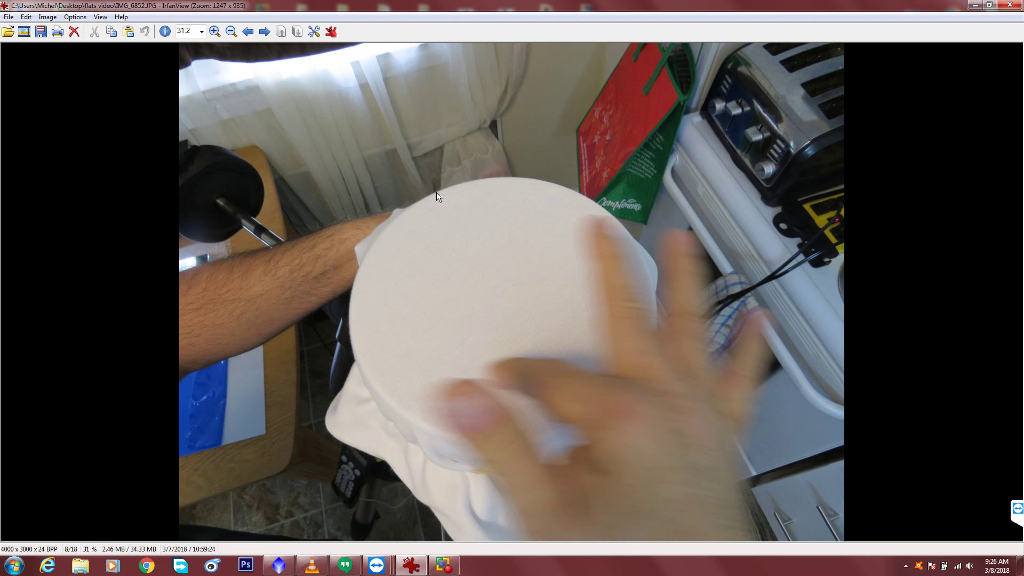
left_click(264, 31)
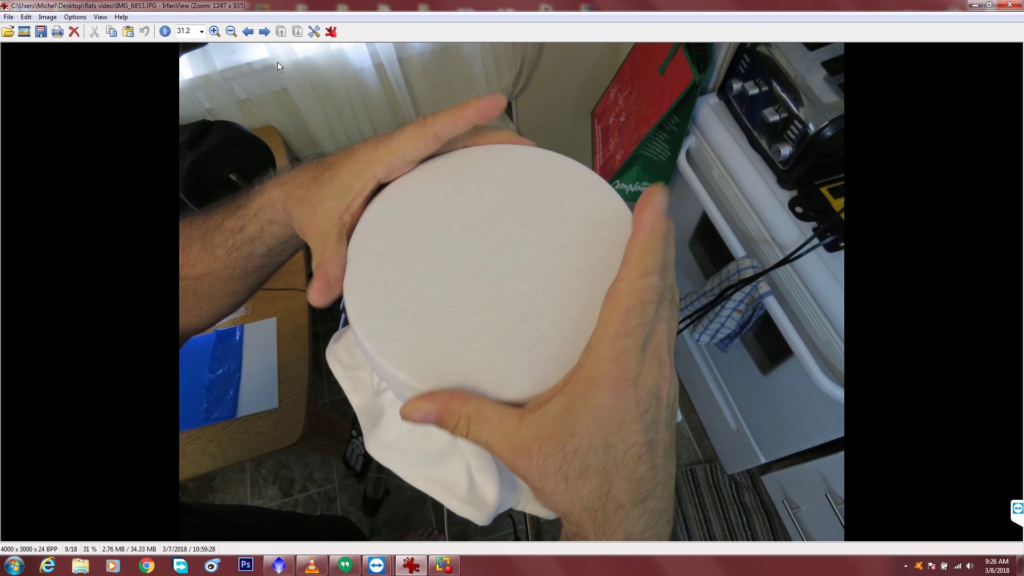
left_click(265, 32)
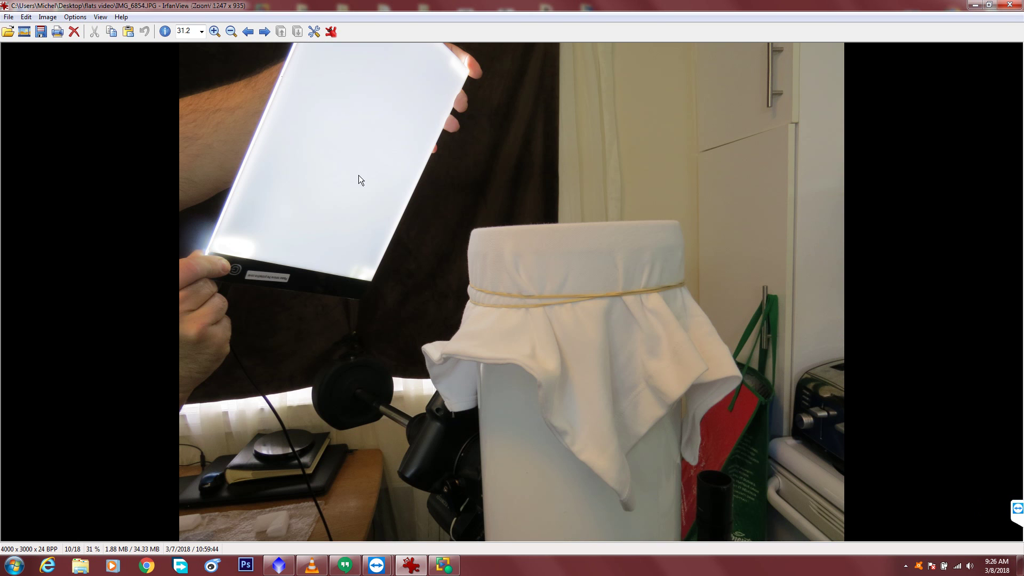
left_click(264, 32)
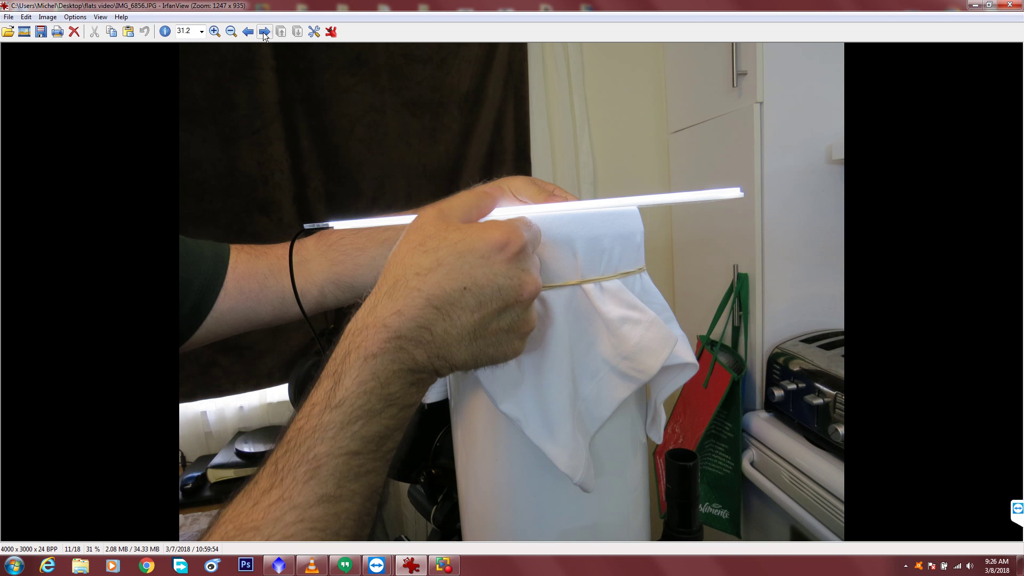
left_click(264, 32)
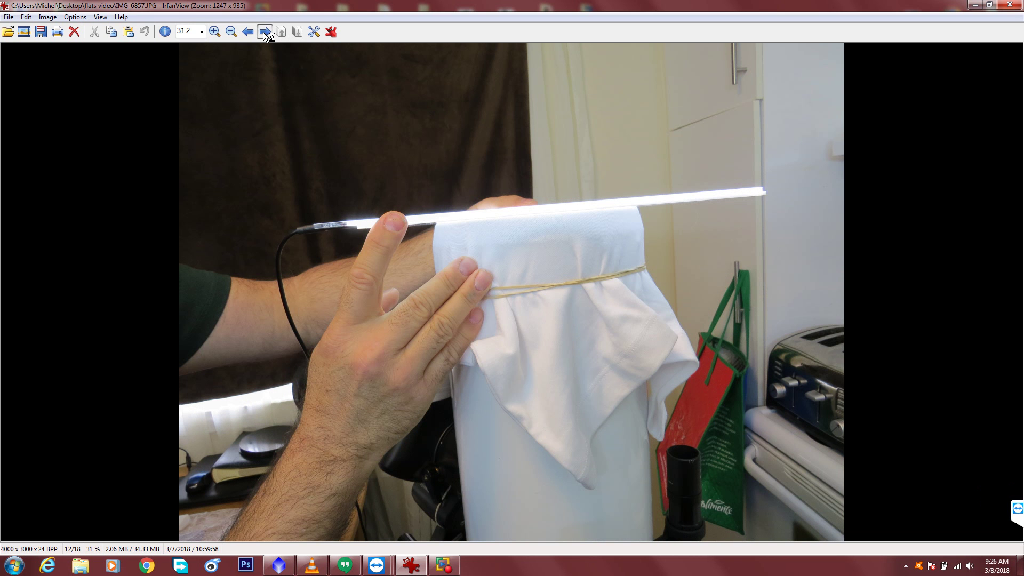
left_click(264, 32)
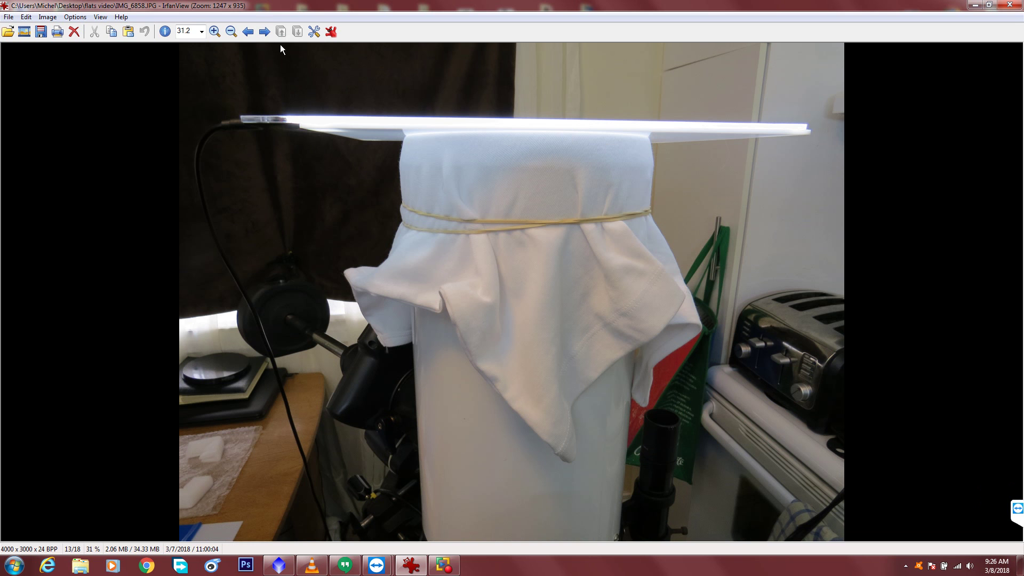
left_click(264, 31)
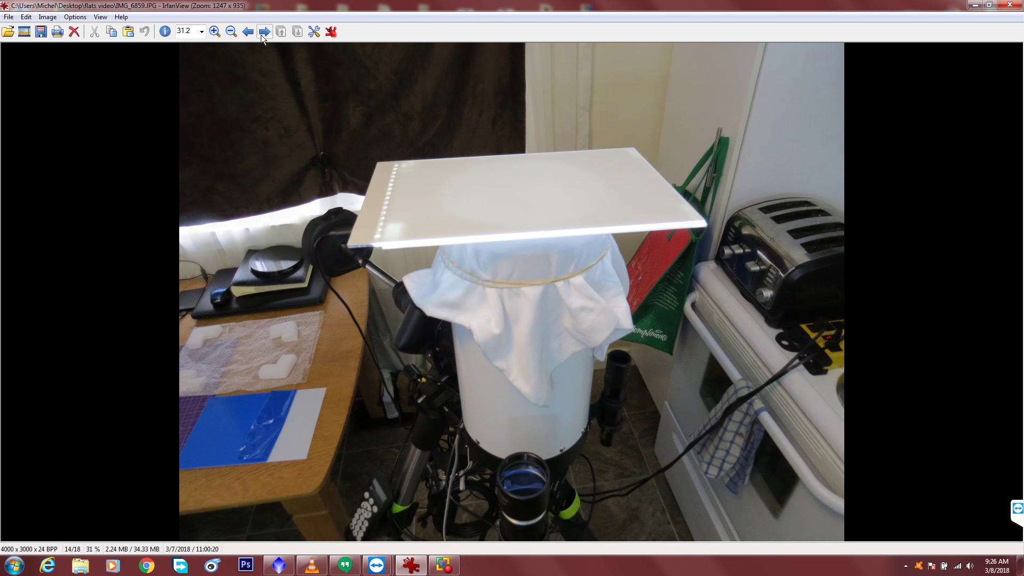
left_click(262, 33)
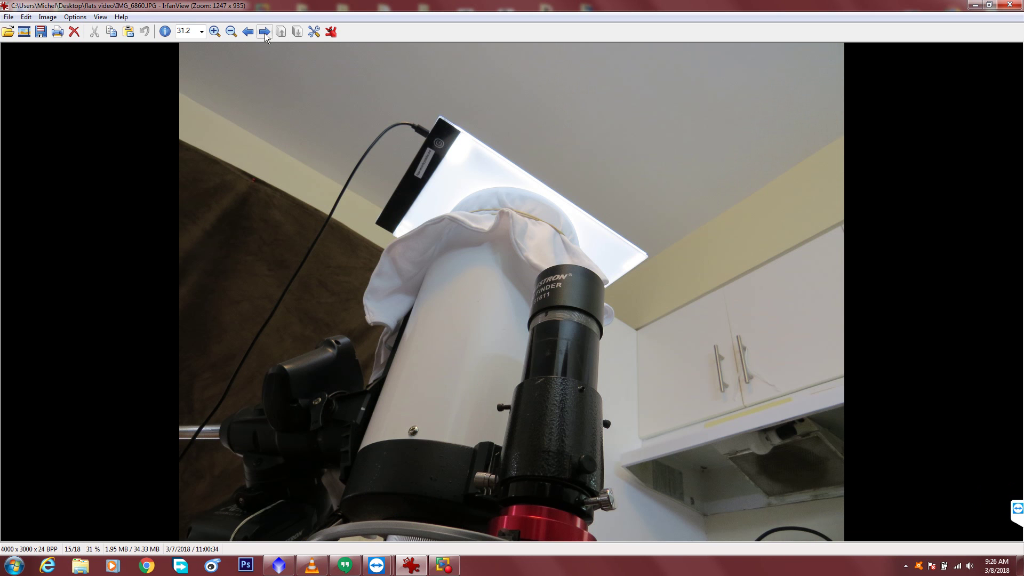
left_click(265, 33)
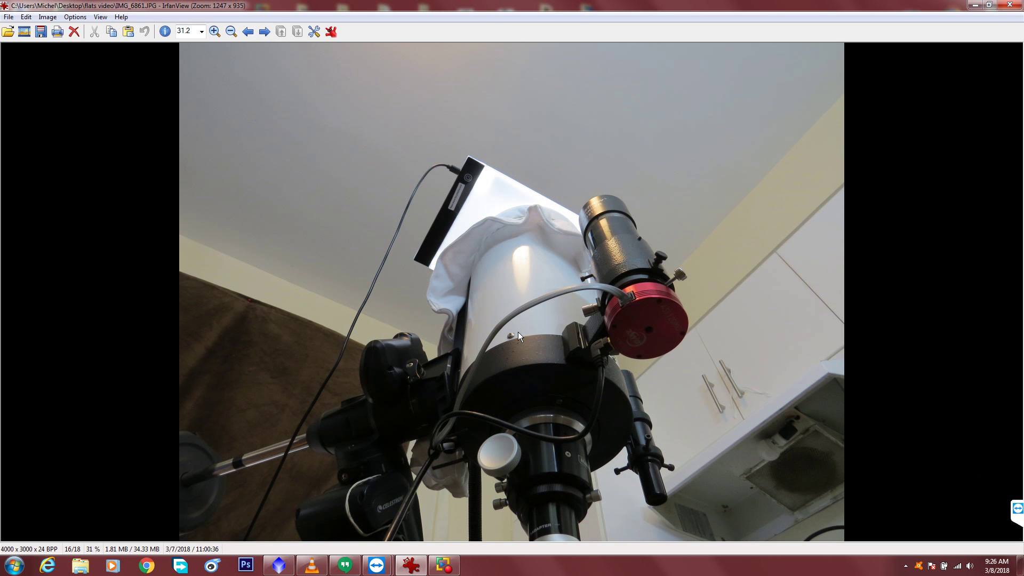
left_click(263, 32)
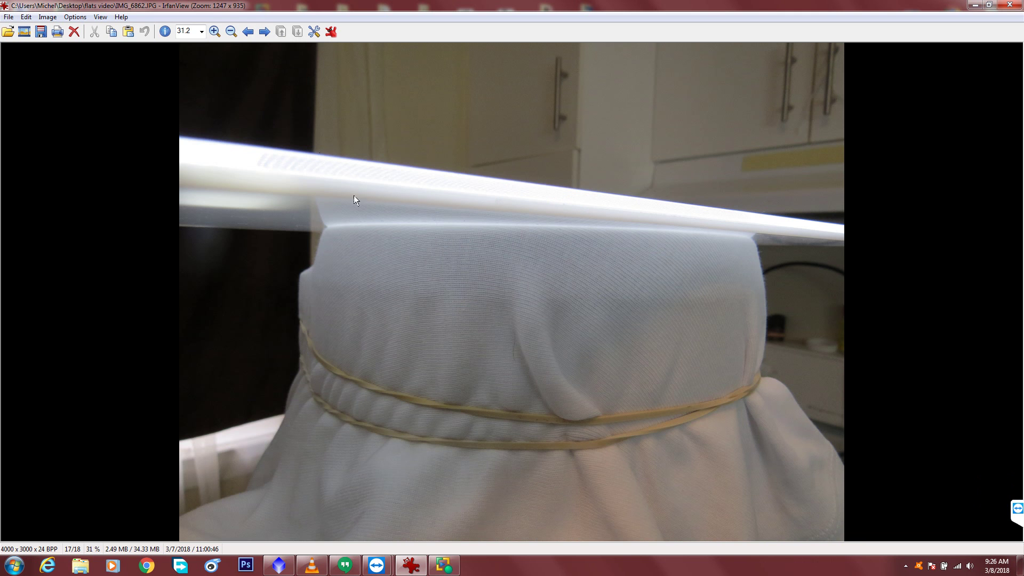
left_click(265, 31)
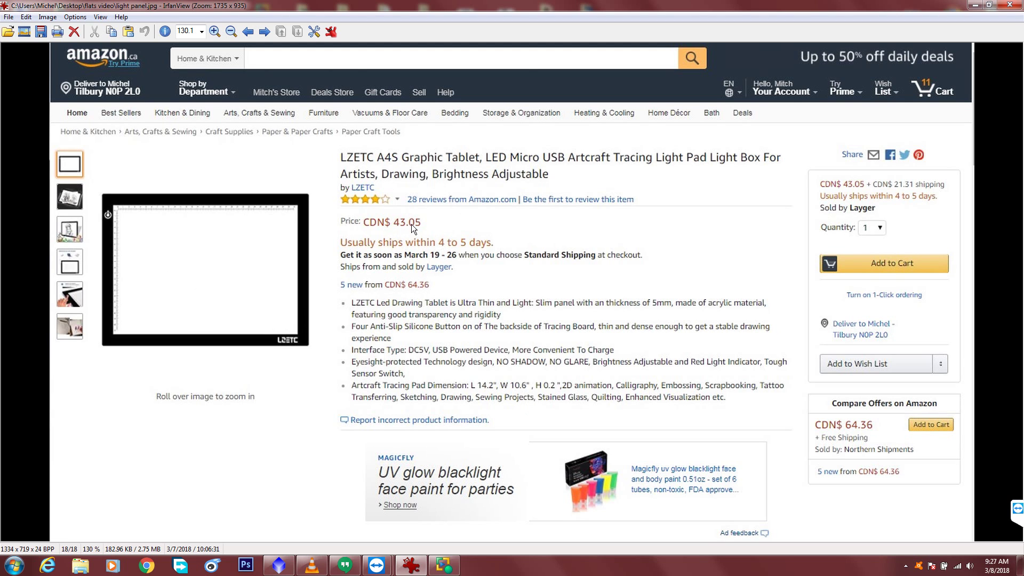
left_click(1008, 6)
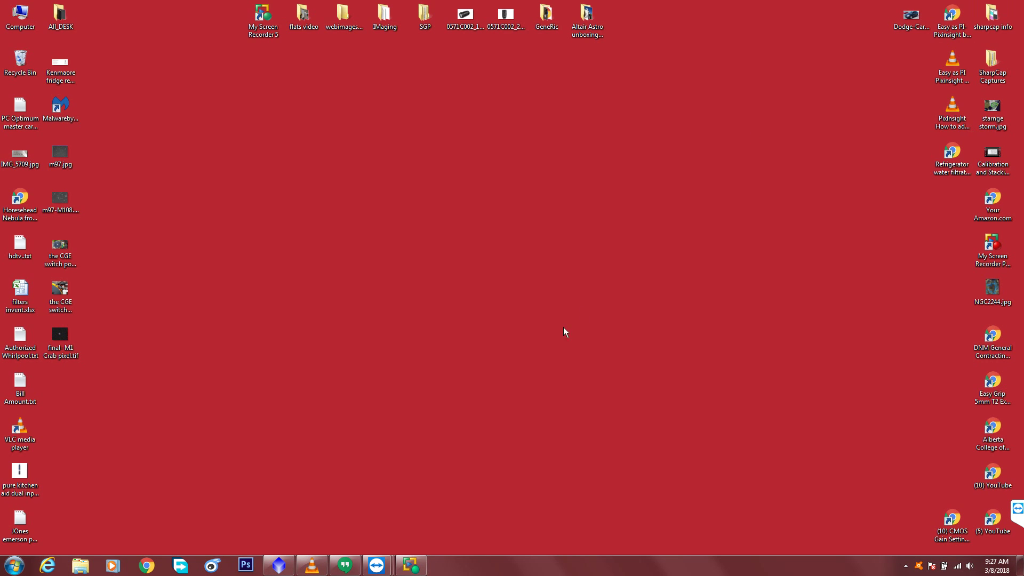
Step: Switch to the ASTROPC remote session, bring up SharpCap, connect the ALTAIRH183M camera and dismiss the USB speed notice
mouse_move(390, 563)
left_click(428, 503)
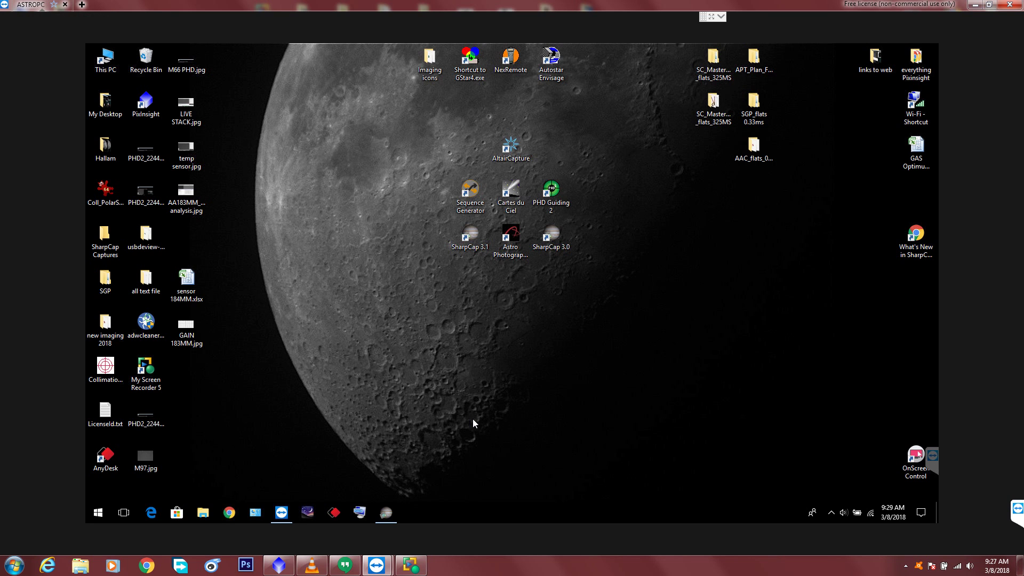
left_click(386, 514)
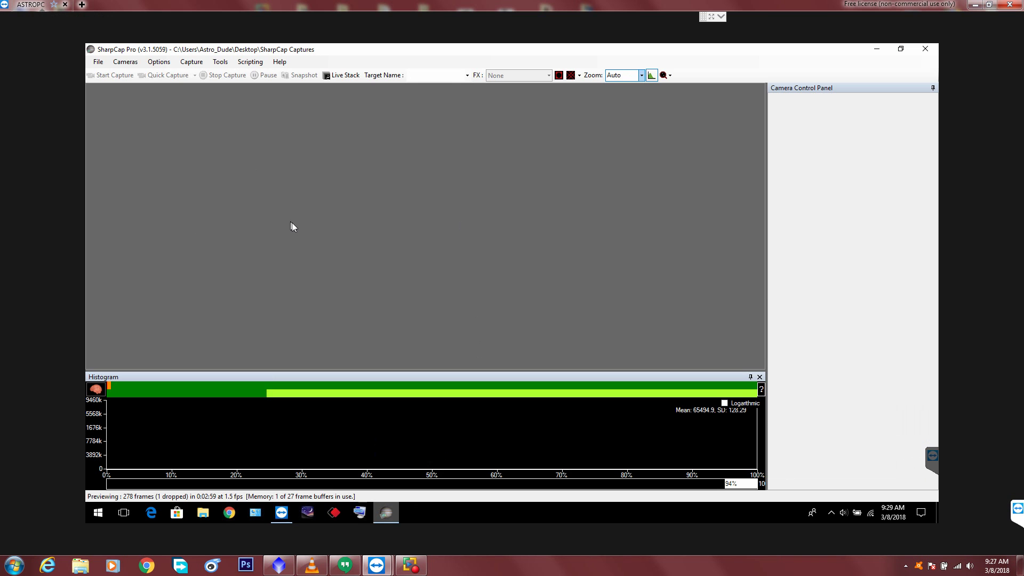
left_click(128, 65)
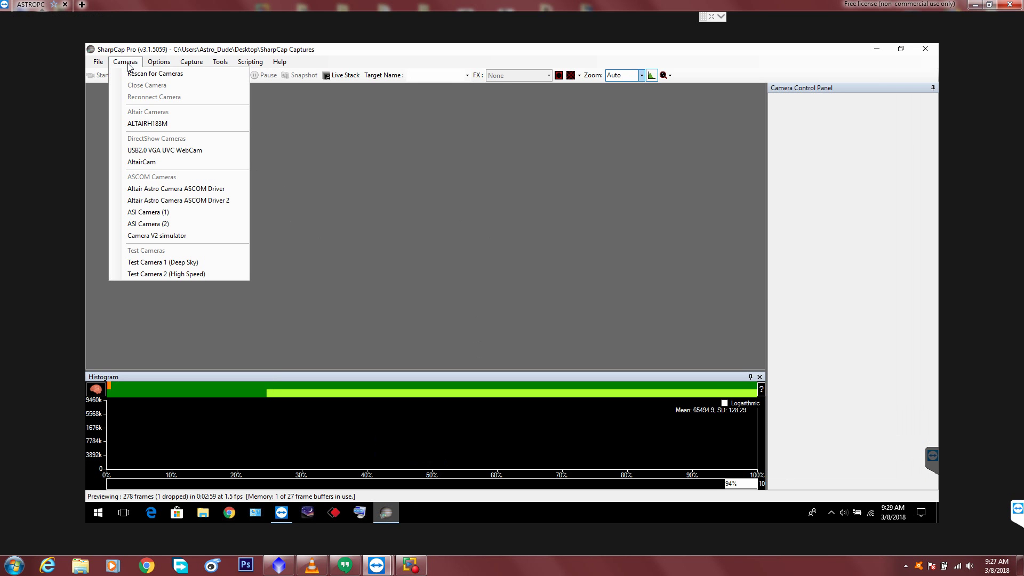
left_click(153, 125)
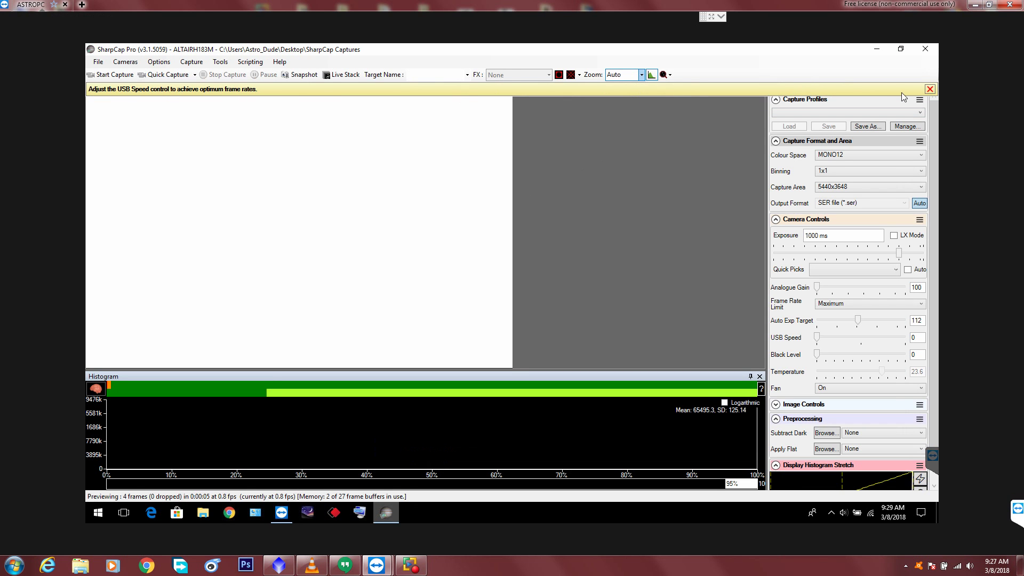
left_click(930, 89)
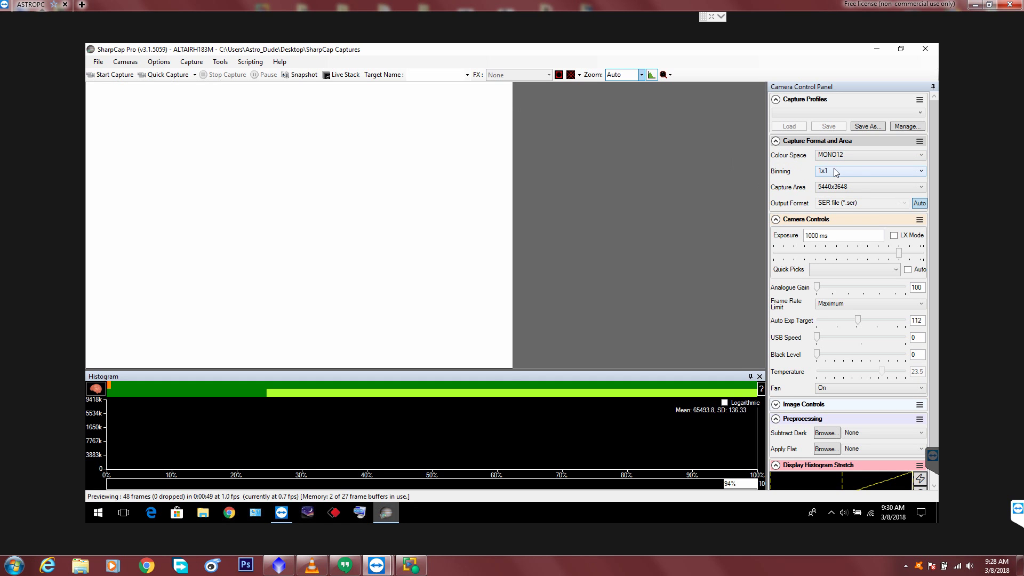
Step: Turn off the automatic output format and set the output format to FITS files (*.fits)
left_click(920, 205)
left_click(904, 203)
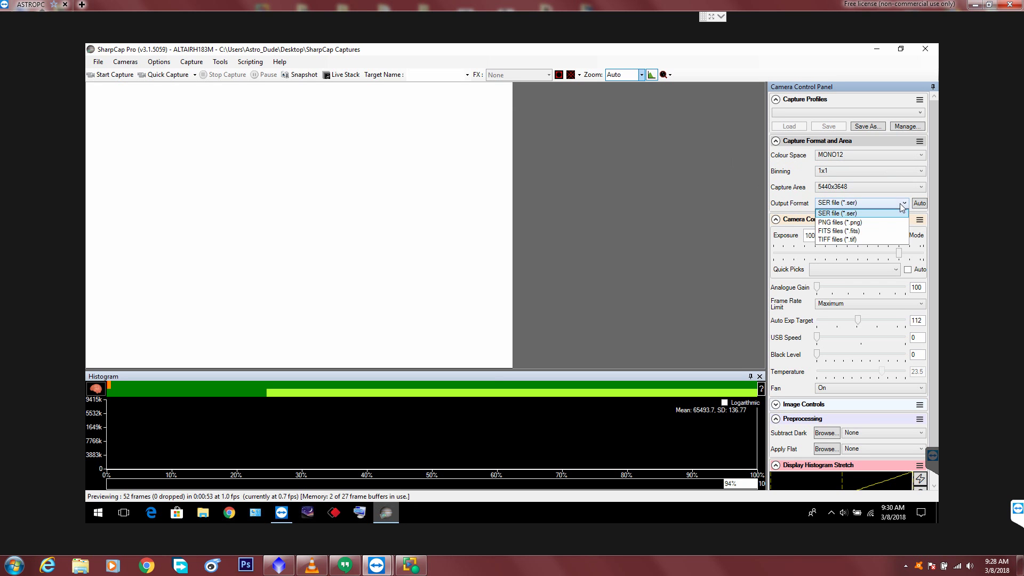
left_click(857, 230)
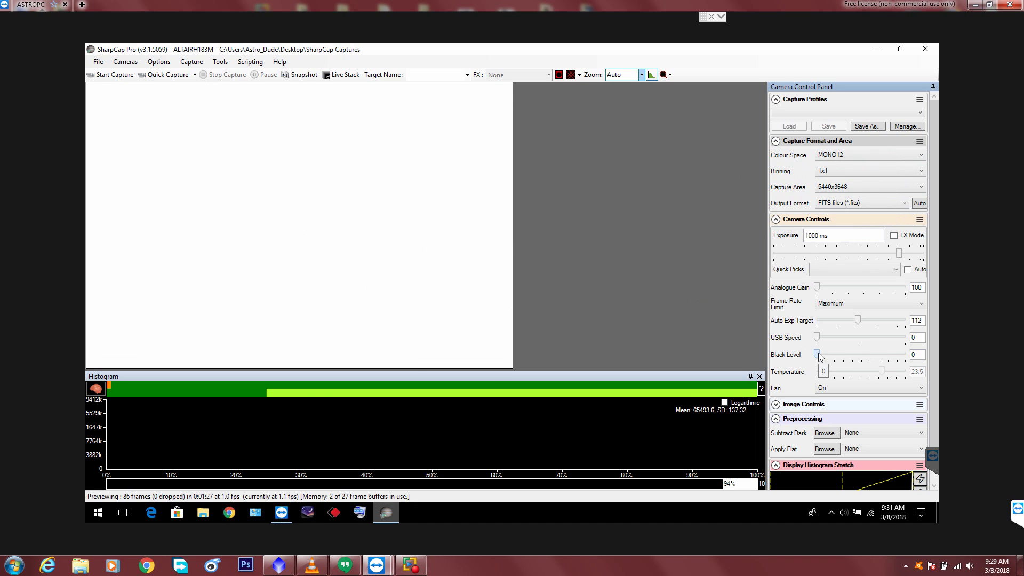
Step: Try a black level of 245 and return it to 0
left_click_drag(818, 356, 862, 356)
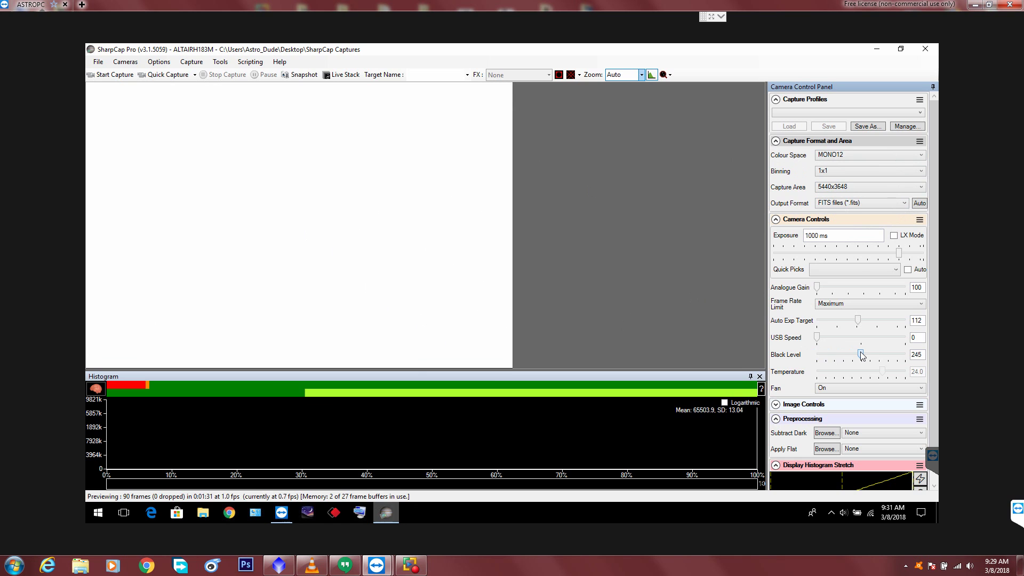
left_click_drag(862, 356, 808, 360)
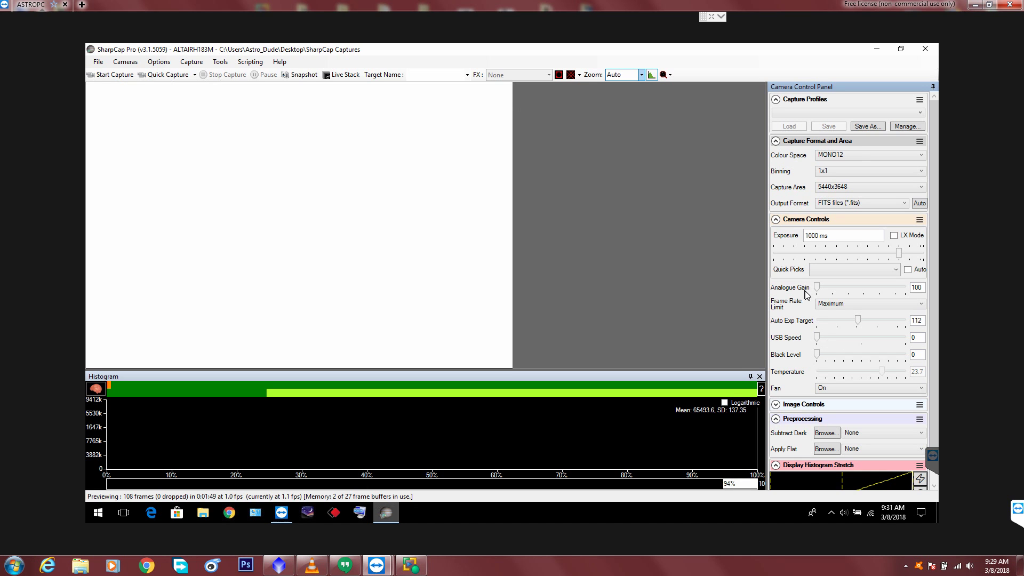
Step: Hold the analogue gain at its minimum of 100 and set the exposure to 750 ms
mouse_move(817, 288)
left_mouse_down()
mouse_move(848, 288)
mouse_move(807, 296)
left_mouse_up()
double_click(819, 236)
type("750")
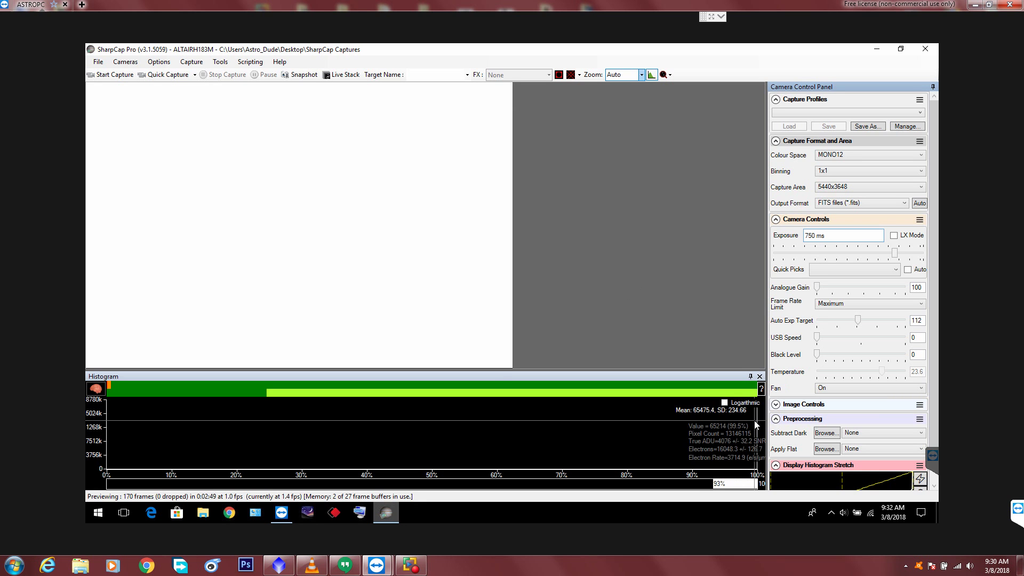
Step: Try exposures of 500 ms, 400 ms and 300 ms in turn, checking the histogram peak after each change
double_click(804, 236)
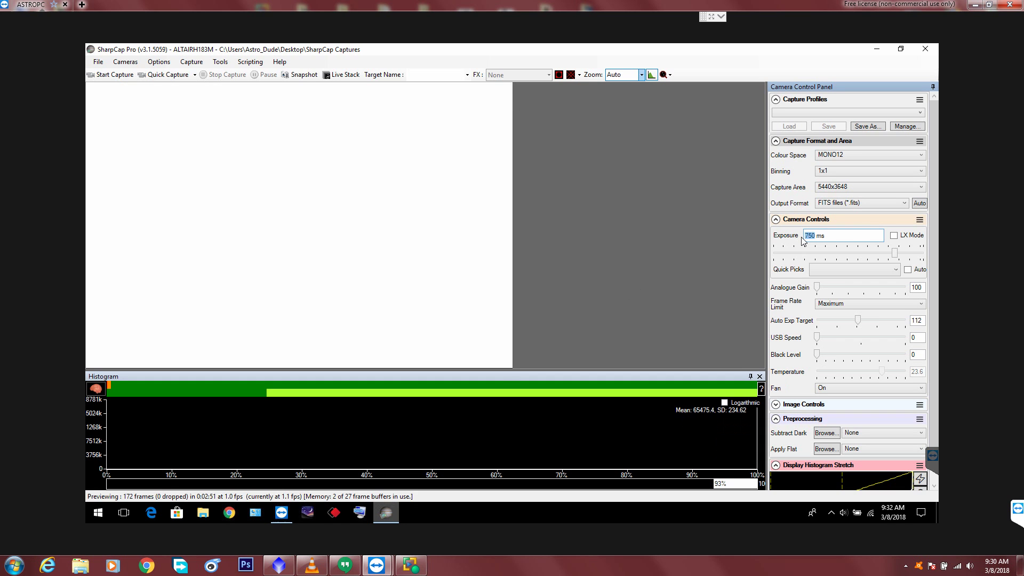
type("500")
key("Return")
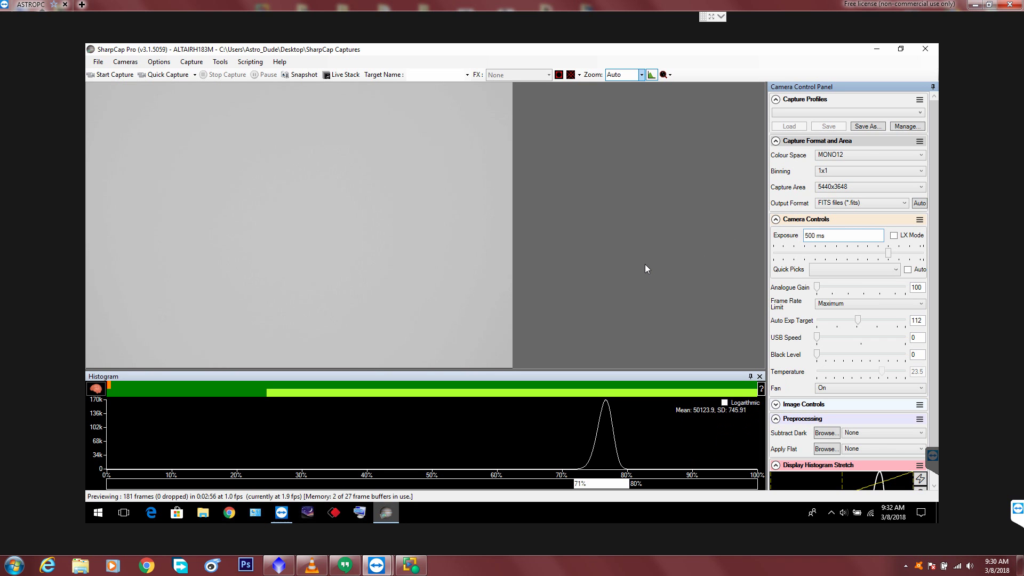
mouse_move(602, 450)
double_click(818, 235)
type("4")
type("00")
key("Return")
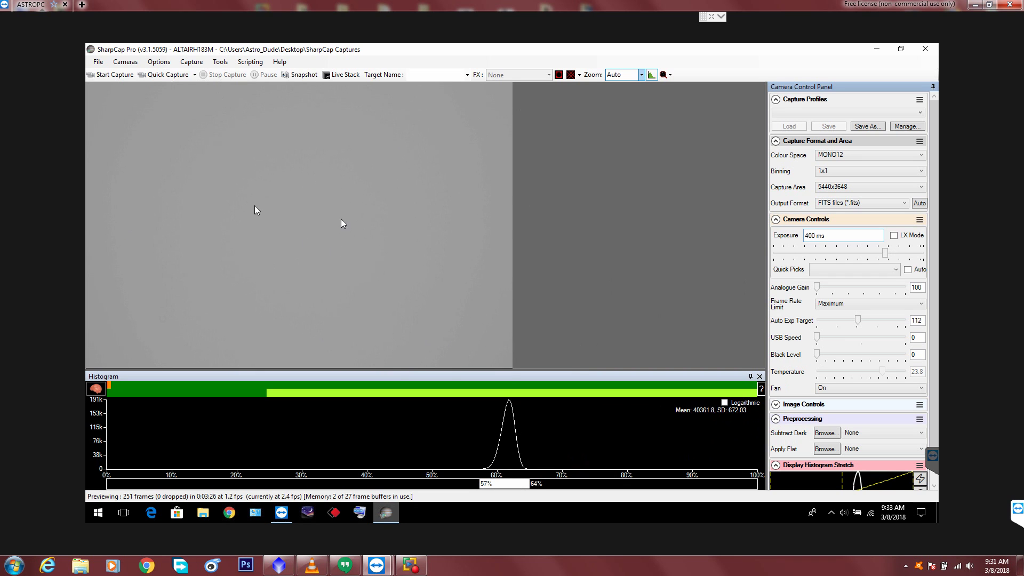
mouse_move(506, 450)
left_click_drag(816, 236, 802, 238)
type("300")
key("Return")
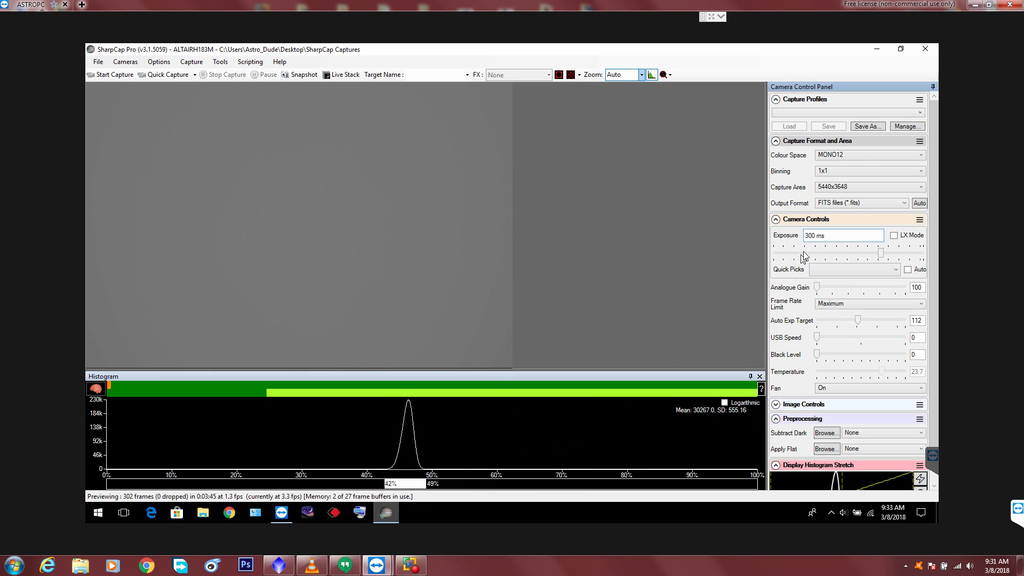
Step: Set the exposure to 325 ms, check the histogram peak and switch the histogram to a logarithmic scale
double_click(811, 235)
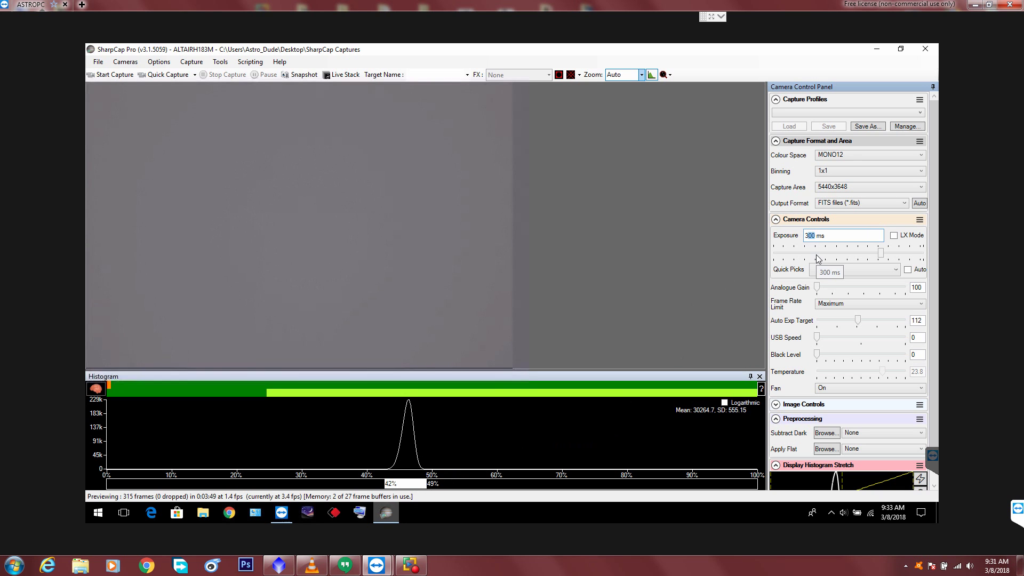
type("325")
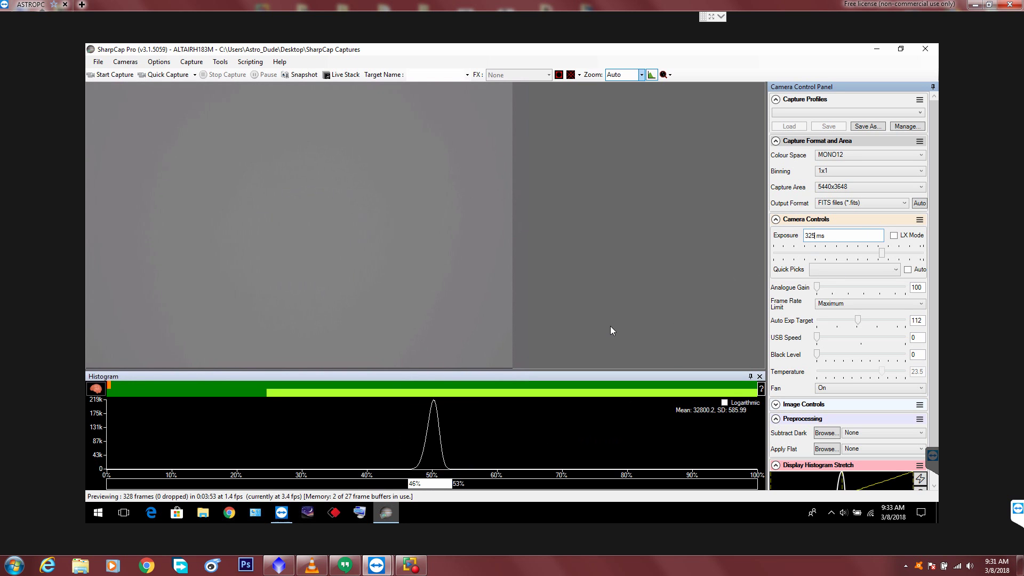
mouse_move(443, 422)
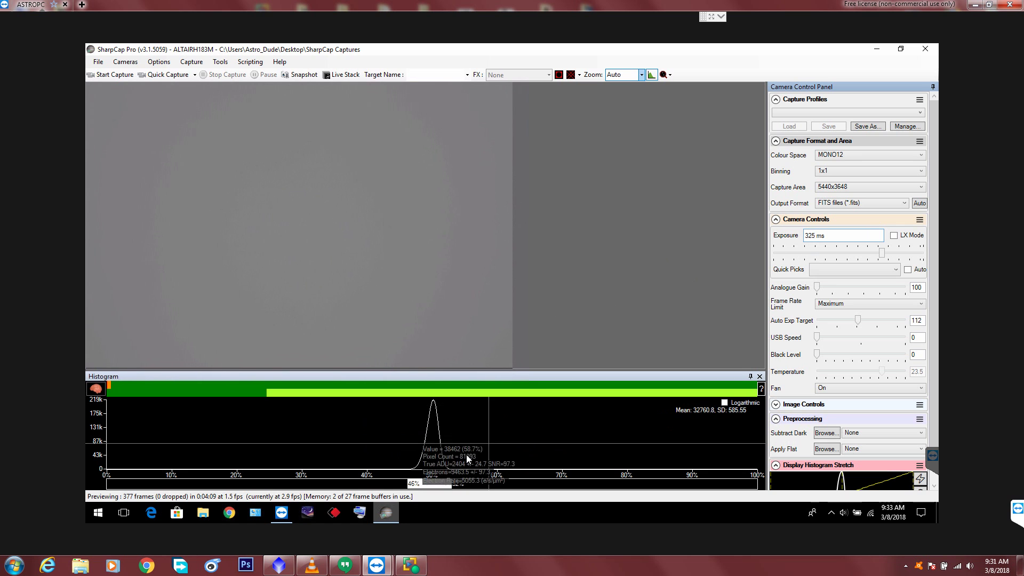
mouse_move(438, 401)
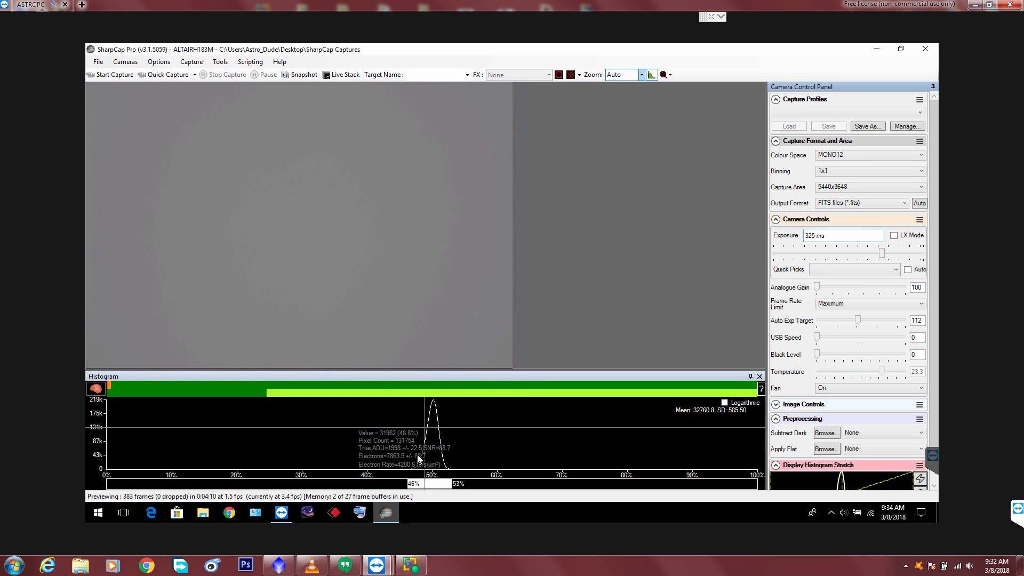
left_click(725, 404)
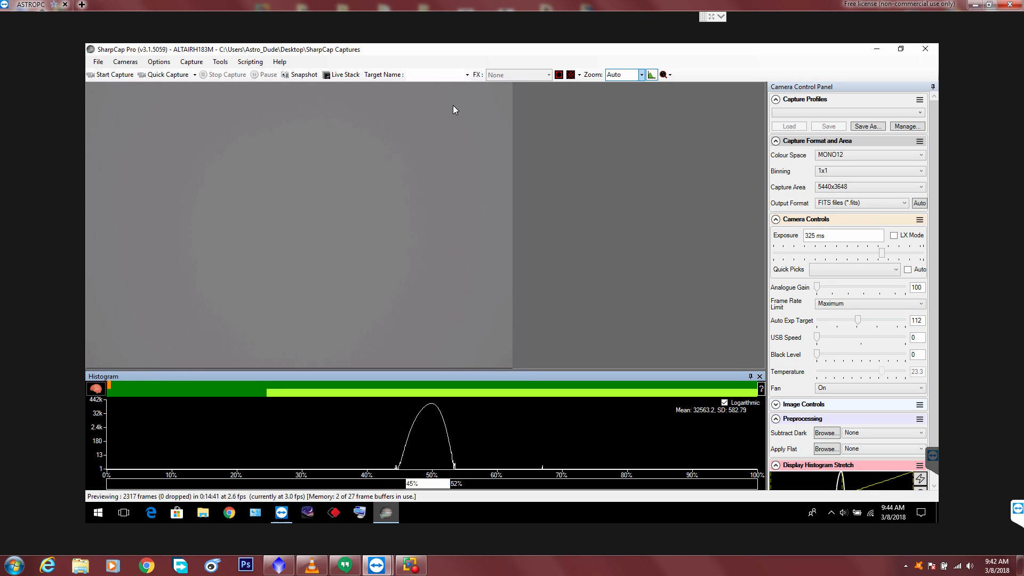
Step: Name the capture target flats_325ms and start a capture limited to 30 frames
left_click(432, 76)
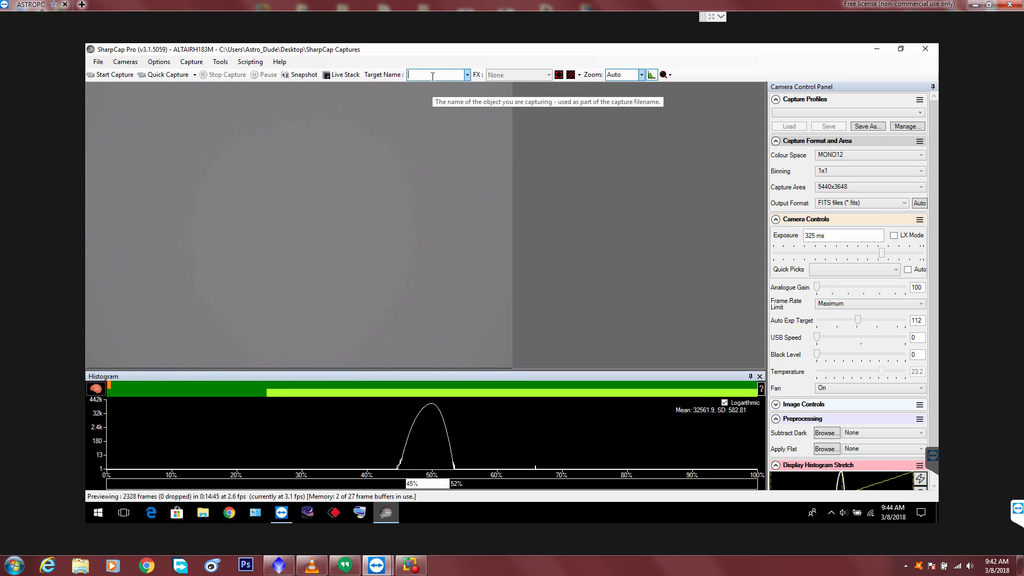
type("fla")
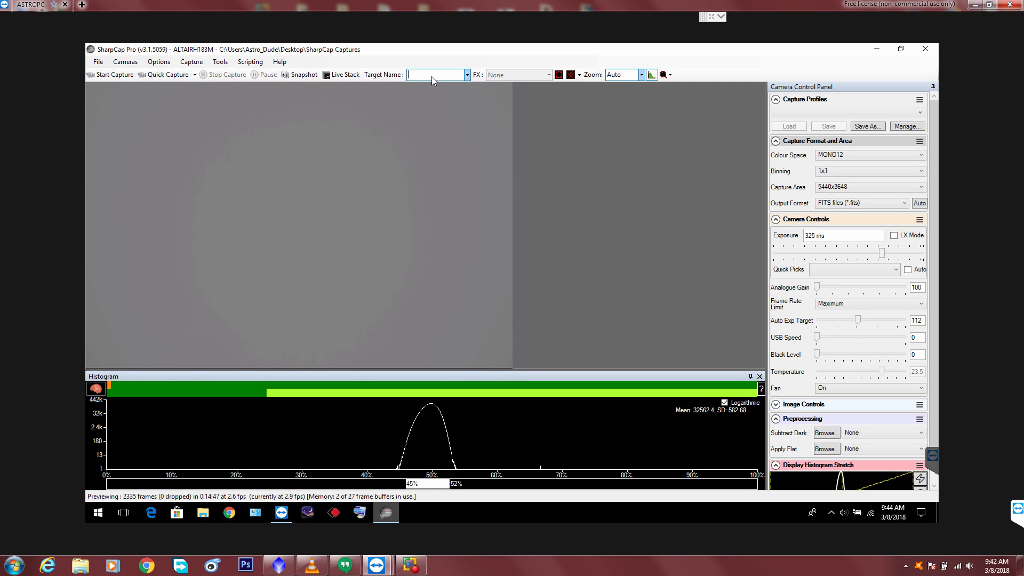
type("ts_325ms")
mouse_move(437, 439)
left_click(114, 75)
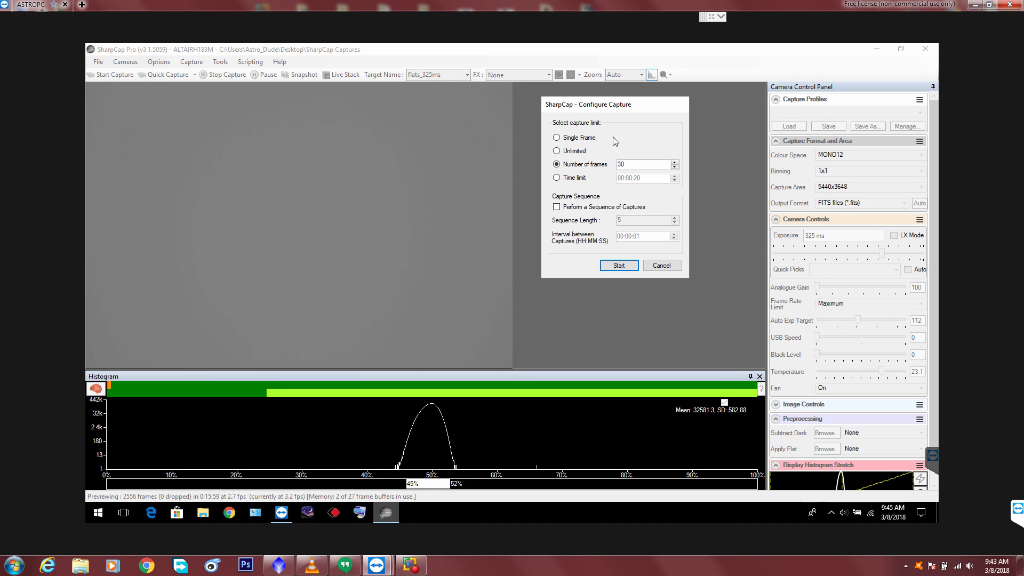
left_click(618, 266)
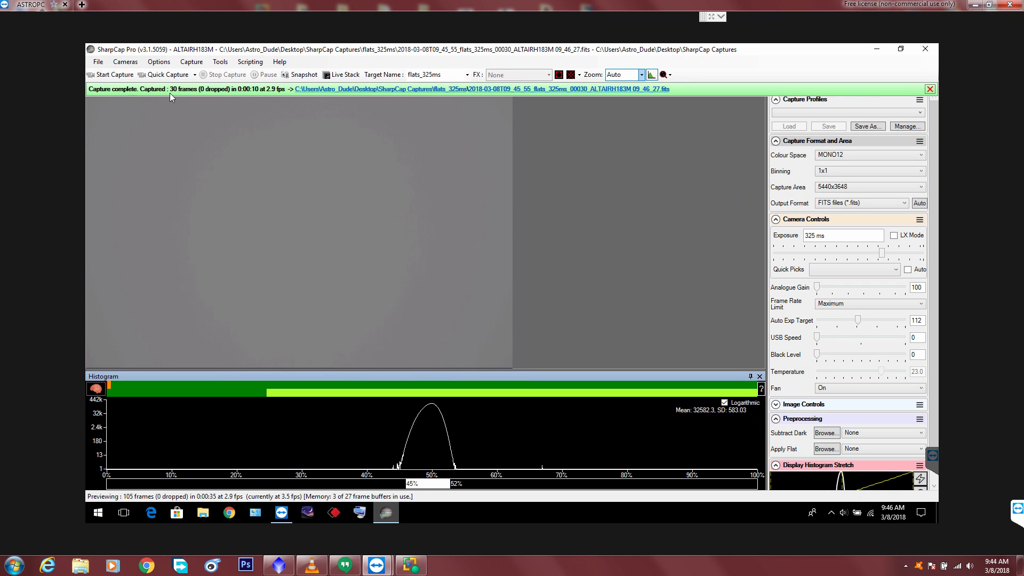
Step: Open the folder of the finished capture, enlarge it to examine the saved files and their full names, and close it
left_click(435, 93)
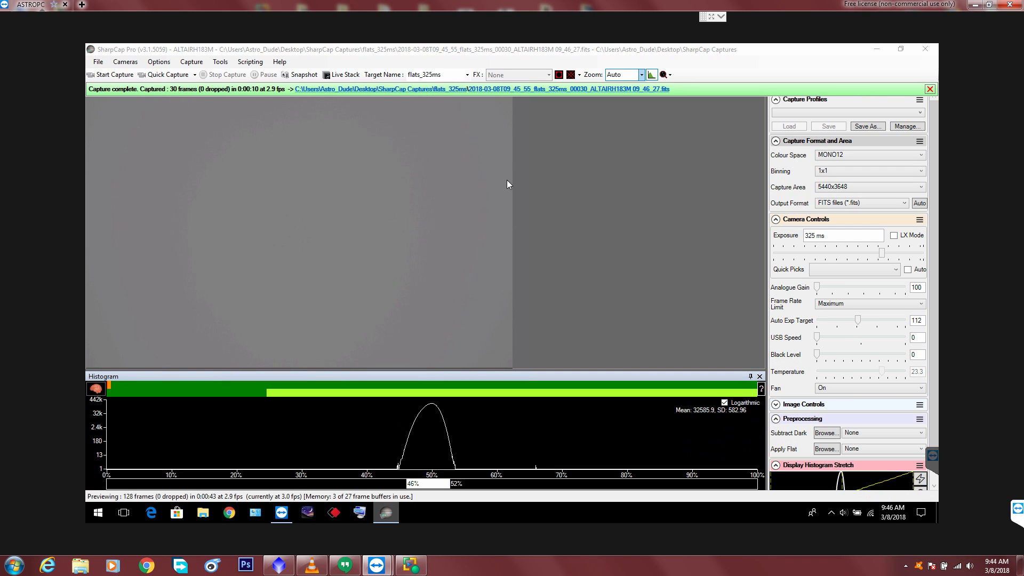
left_click_drag(524, 80, 479, 55)
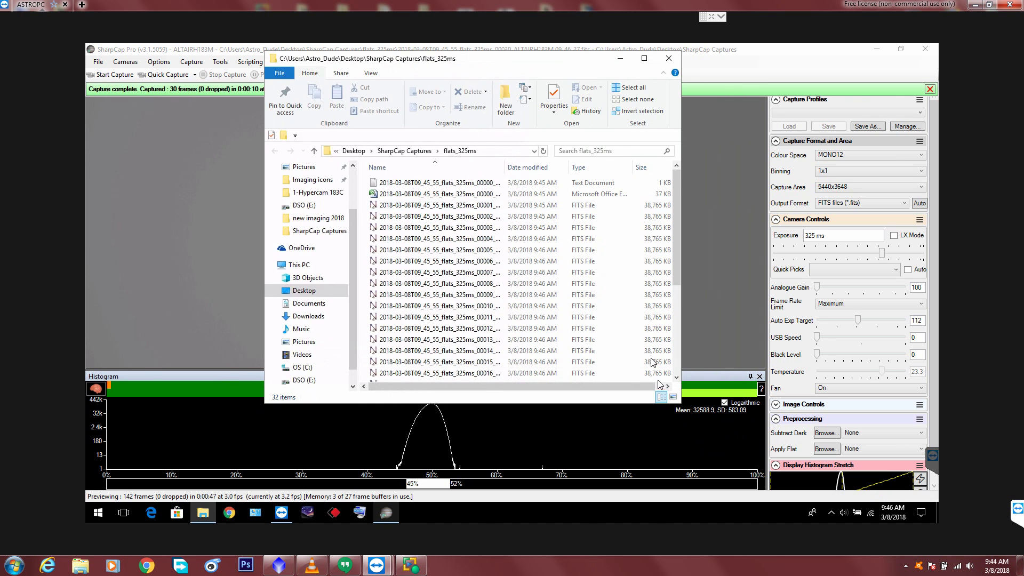
left_click_drag(680, 403, 684, 497)
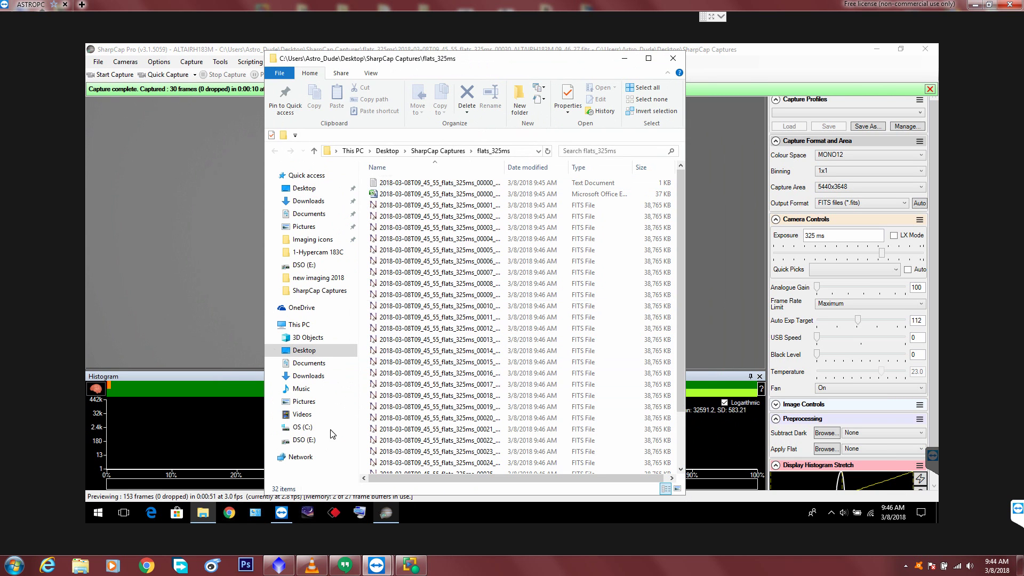
left_click(402, 183)
left_click(401, 196)
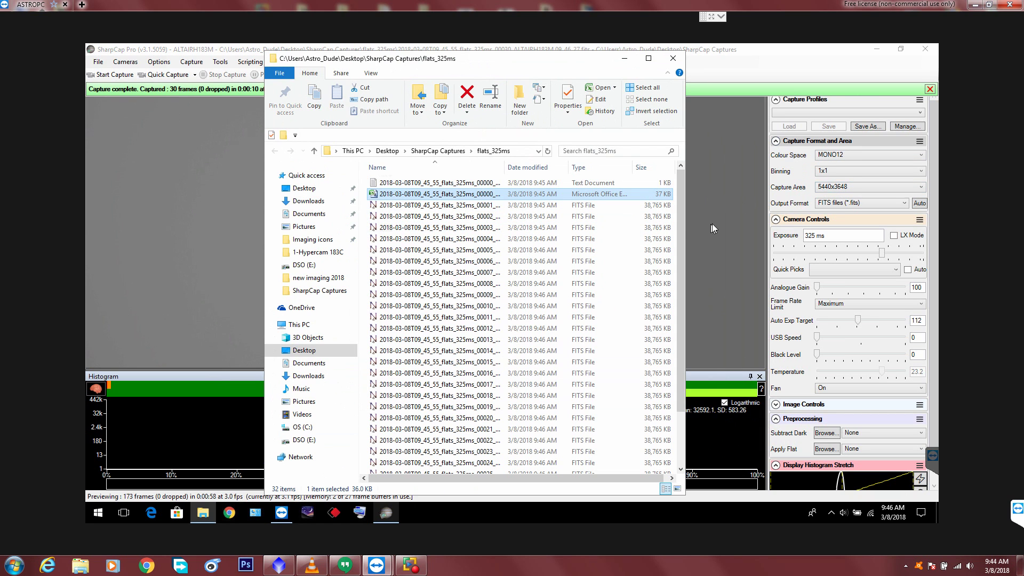
left_click_drag(683, 231, 678, 206)
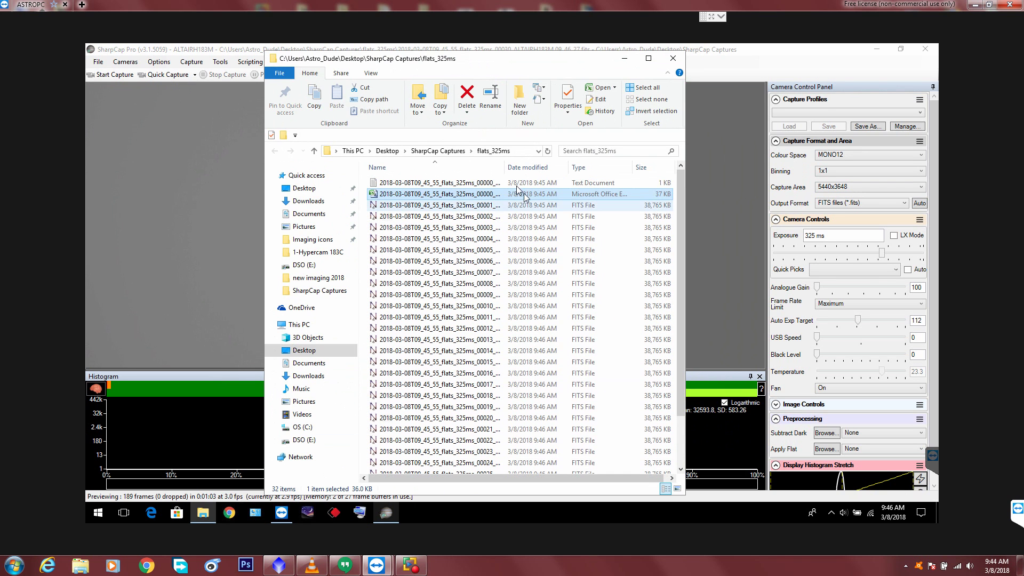
left_click_drag(505, 167, 607, 167)
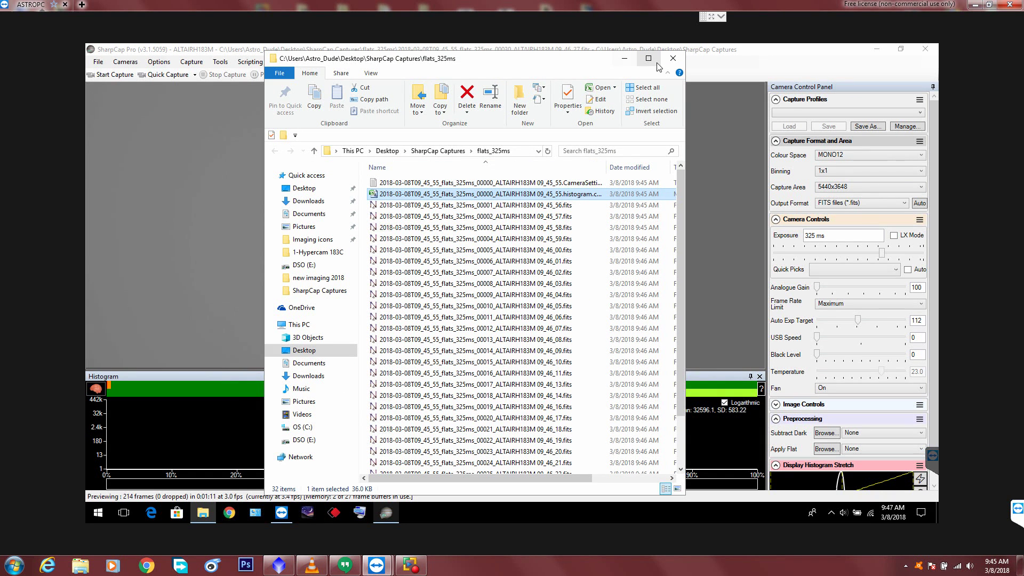
left_click(673, 58)
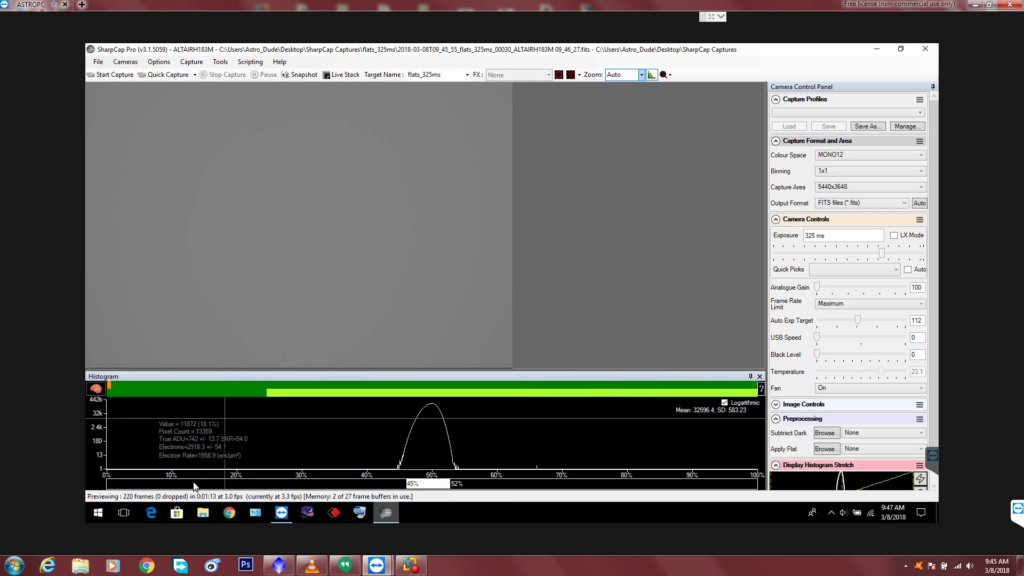
Step: Browse in File Explorer to the flats_325ms folder inside SharpCap Captures on the Desktop, view its files and close the window
left_click(202, 515)
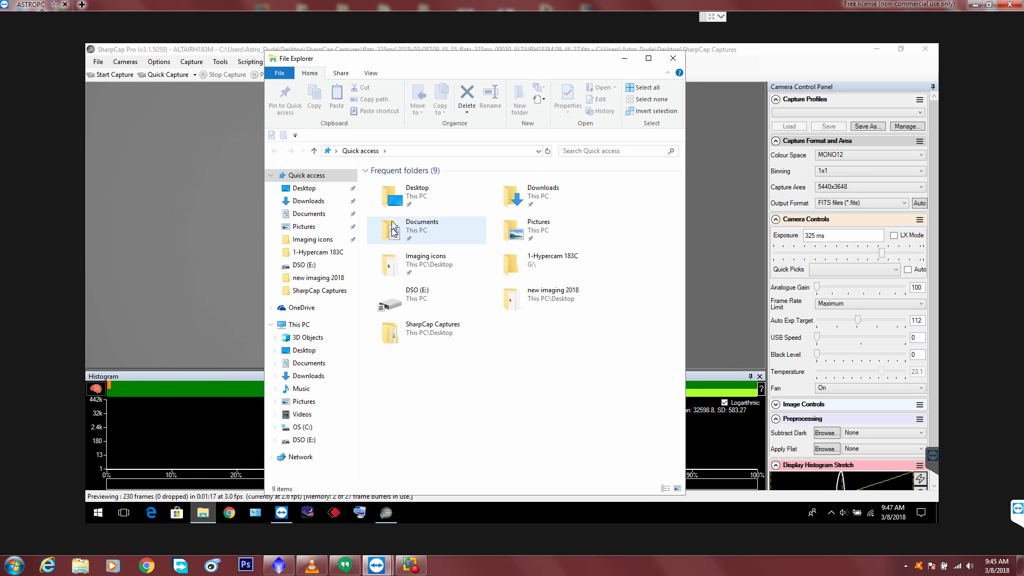
double_click(402, 201)
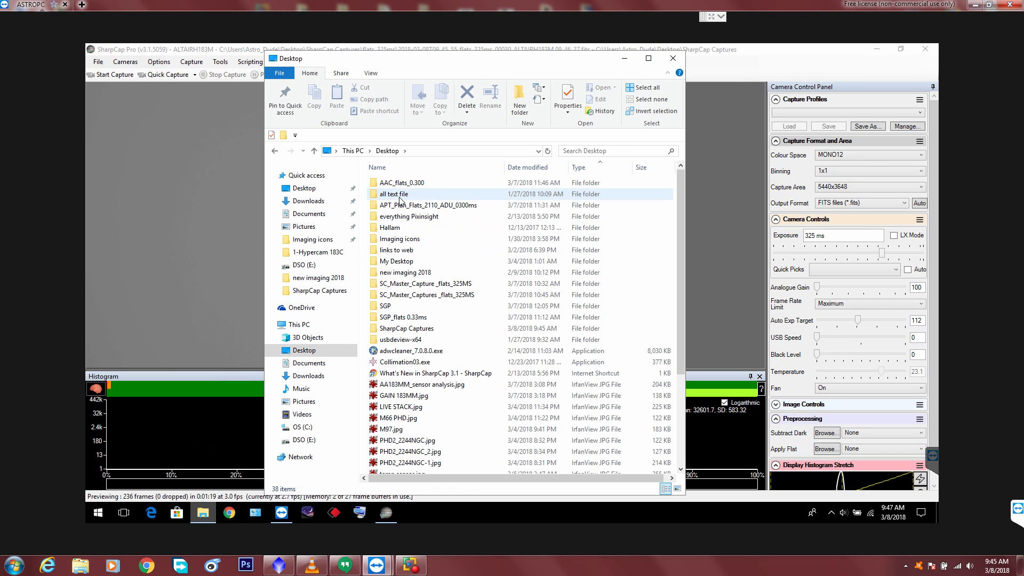
double_click(412, 330)
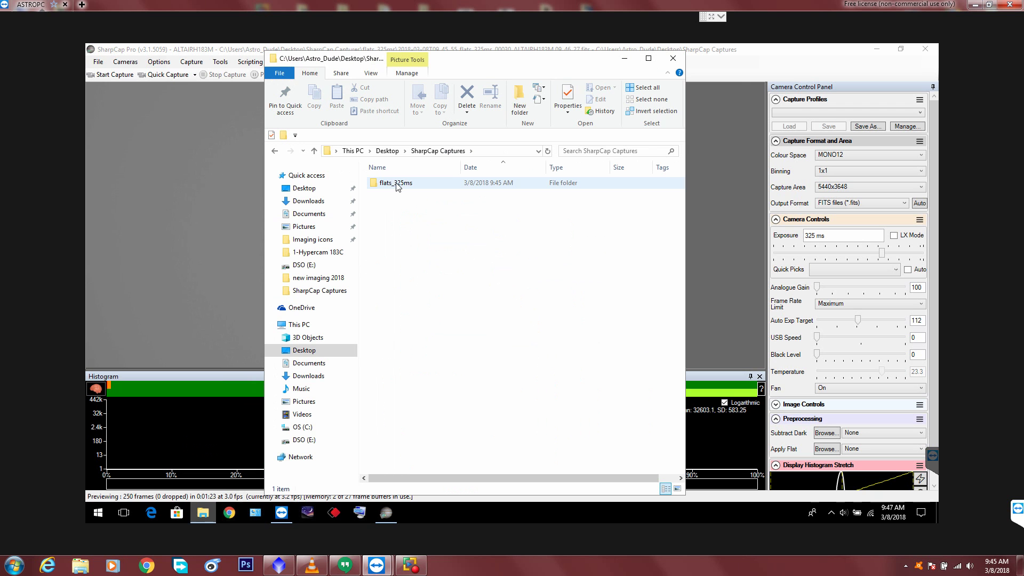
double_click(396, 183)
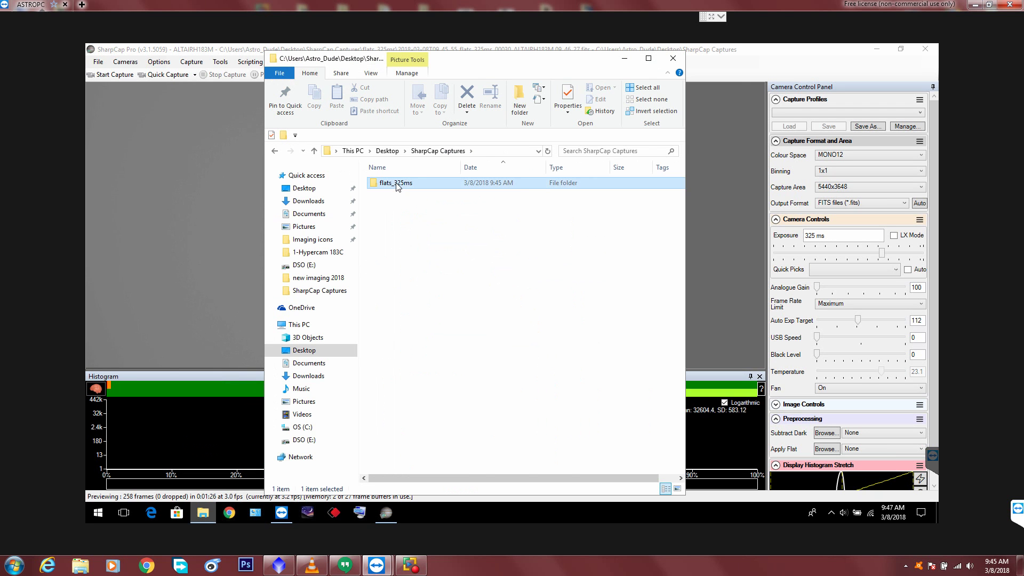
mouse_move(480, 60)
left_mouse_down()
mouse_move(486, 193)
mouse_move(499, 158)
mouse_move(482, 59)
left_mouse_up()
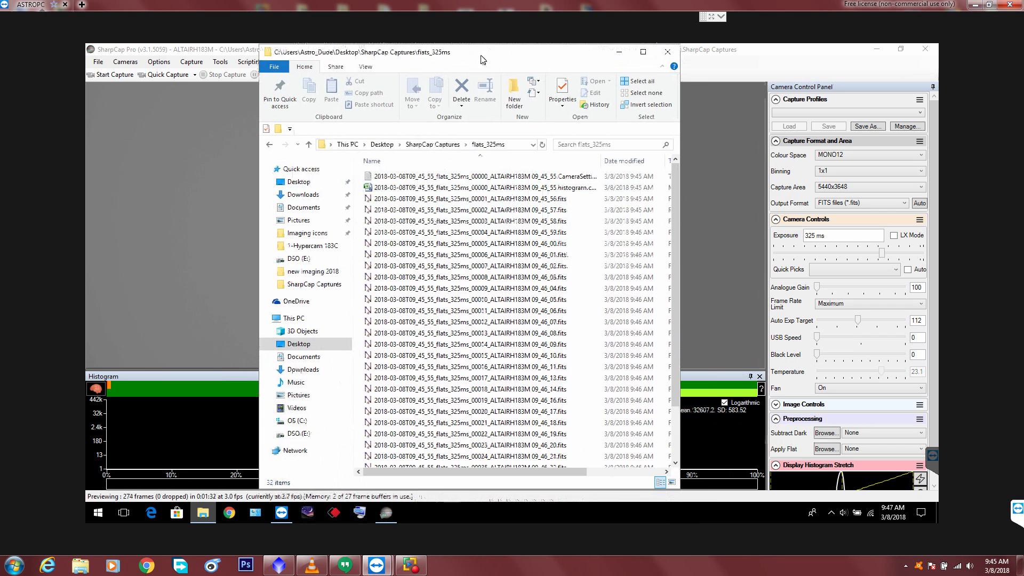
left_click(665, 56)
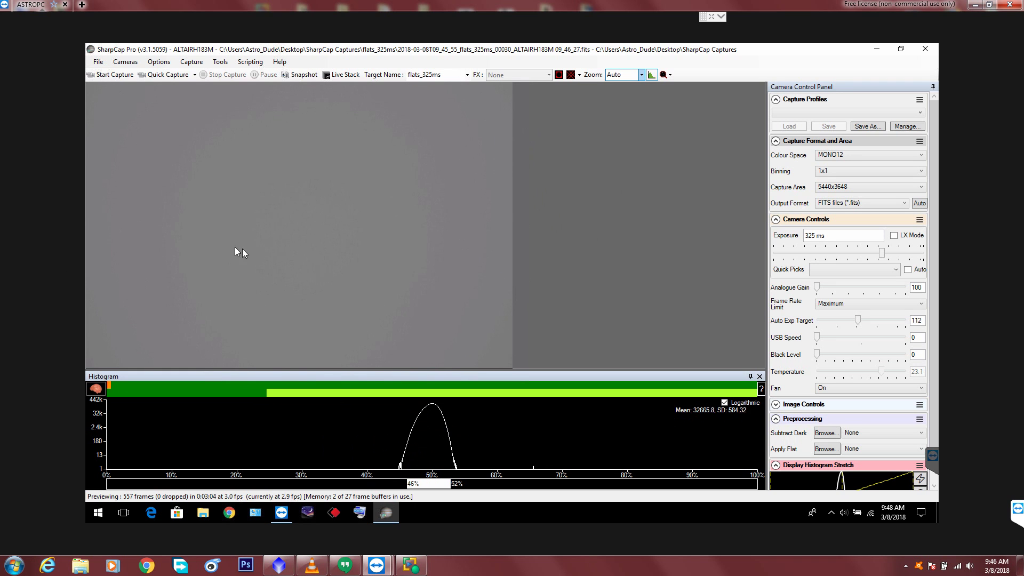
Step: Switch to PixInsight and examine the 4565 redo 2 image up close for vignetting and dust spots
left_click(286, 572)
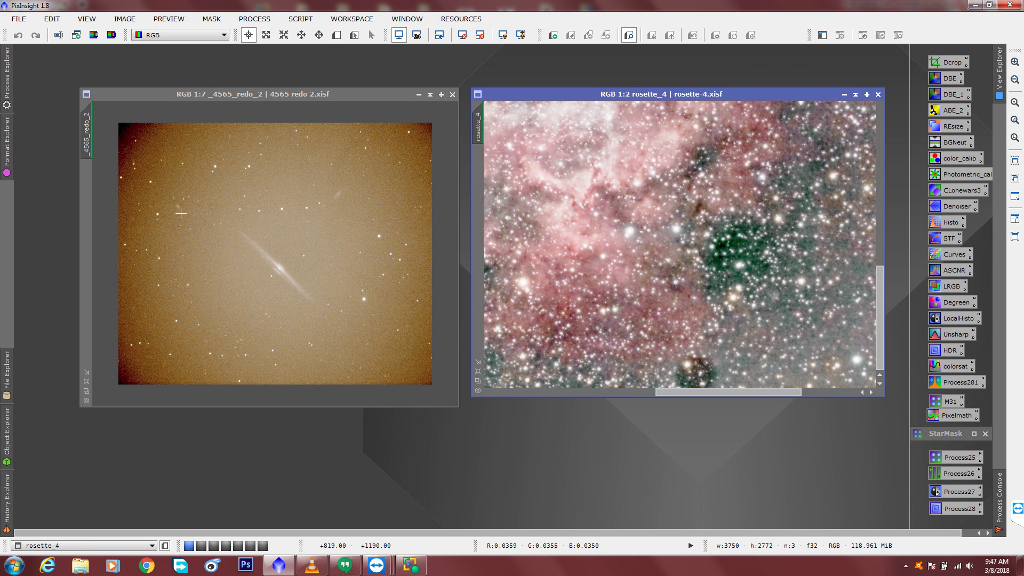
scroll(181, 213, "up", 3)
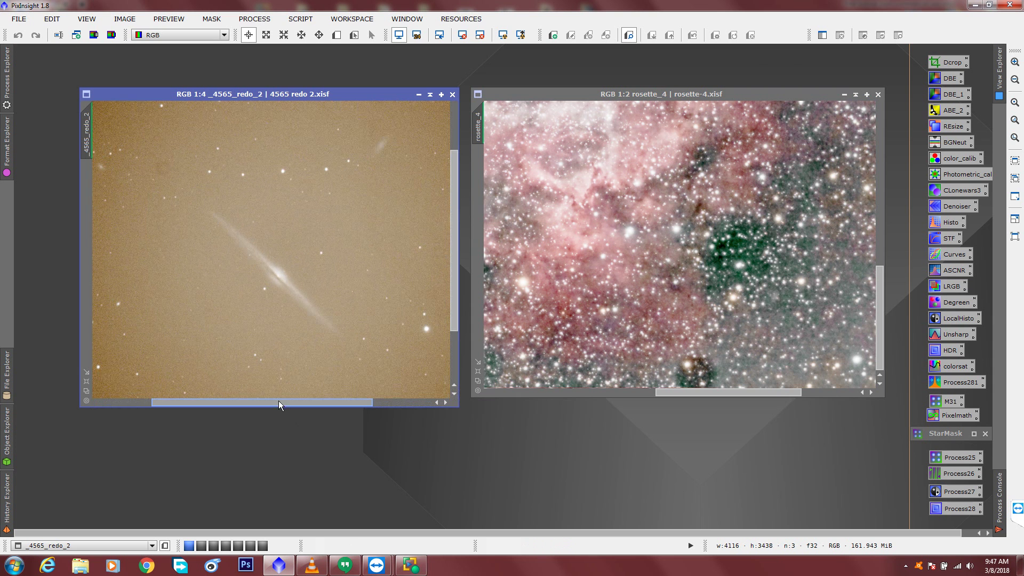
left_click_drag(282, 408, 236, 408)
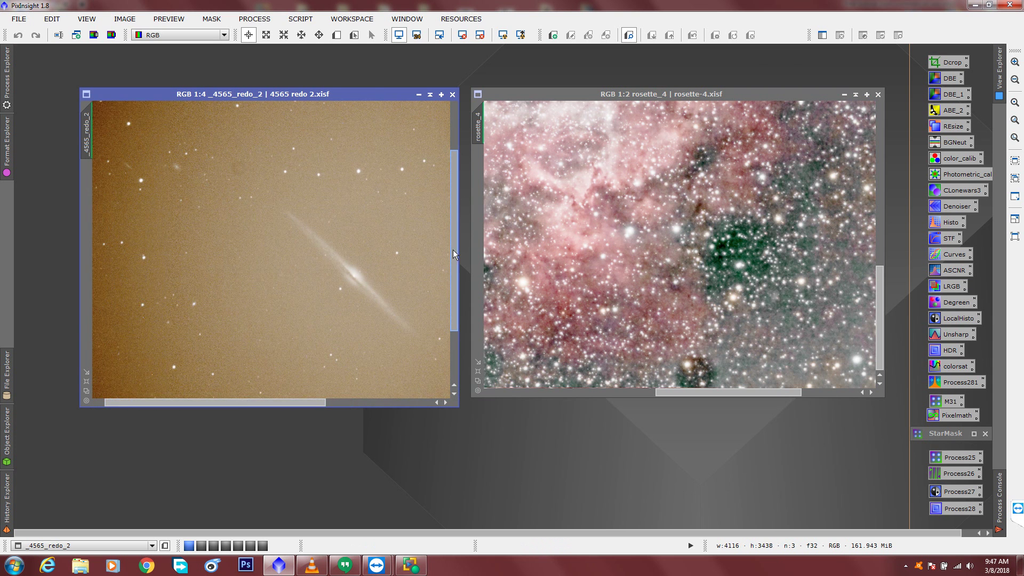
scroll(292, 237, "down", 2)
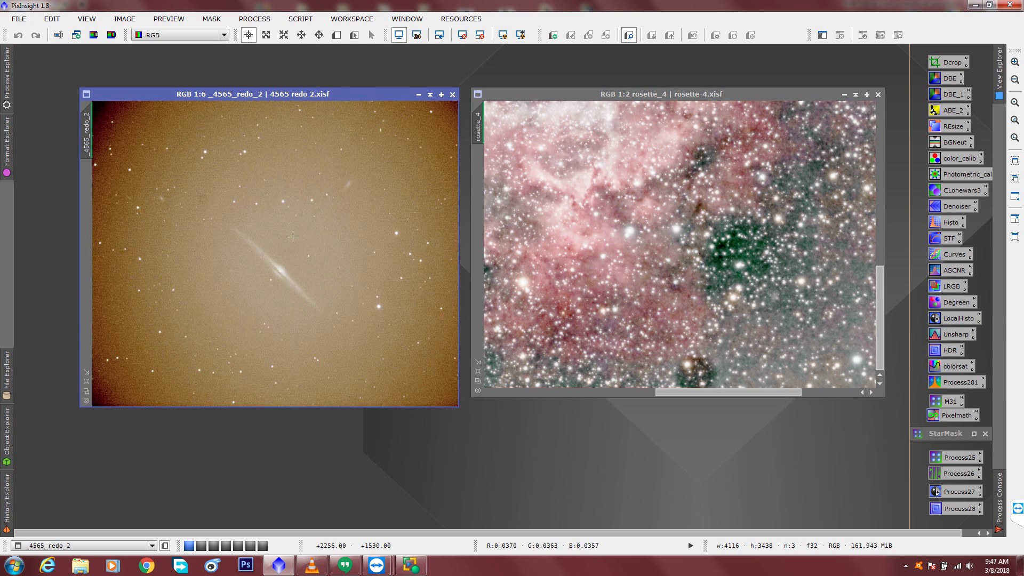
scroll(293, 237, "up", 4)
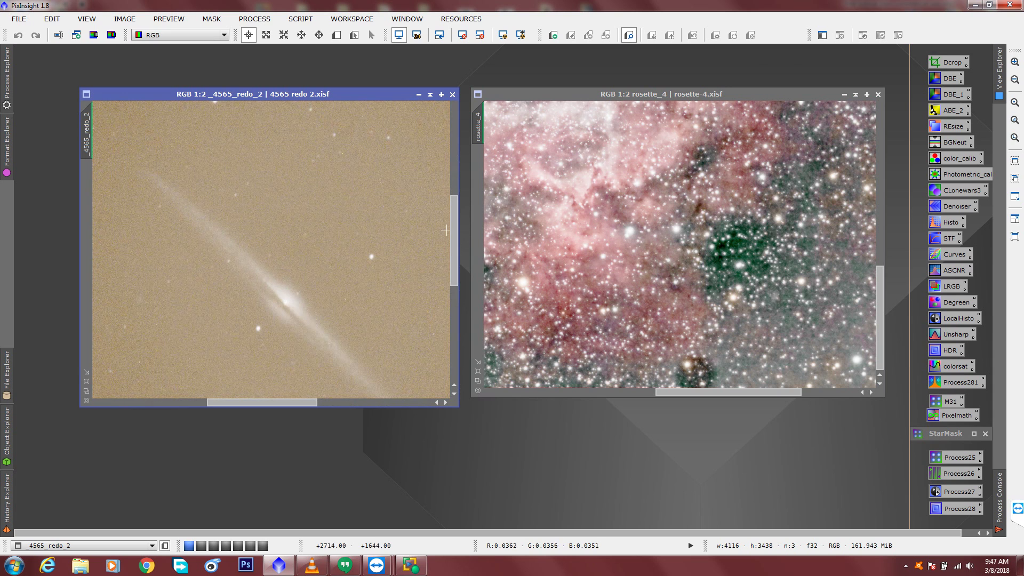
left_click_drag(454, 234, 454, 179)
left_click_drag(303, 407, 211, 407)
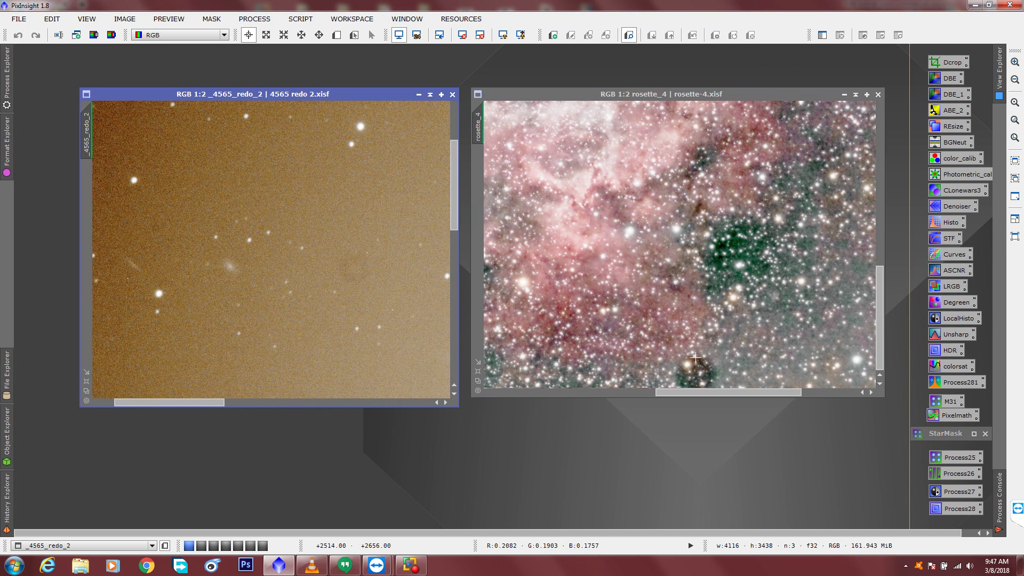
Step: Reset the screen stretch of the whole rosette-4 image, and replace the 4565 redo 2 image's stretch with a fresh auto stretch
scroll(706, 339, "down", 4)
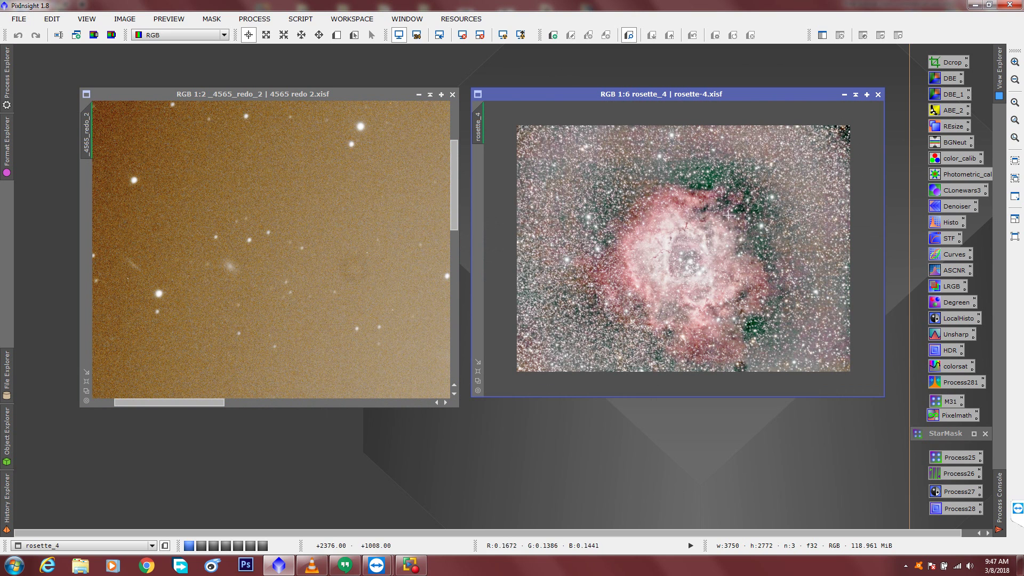
left_click(482, 35)
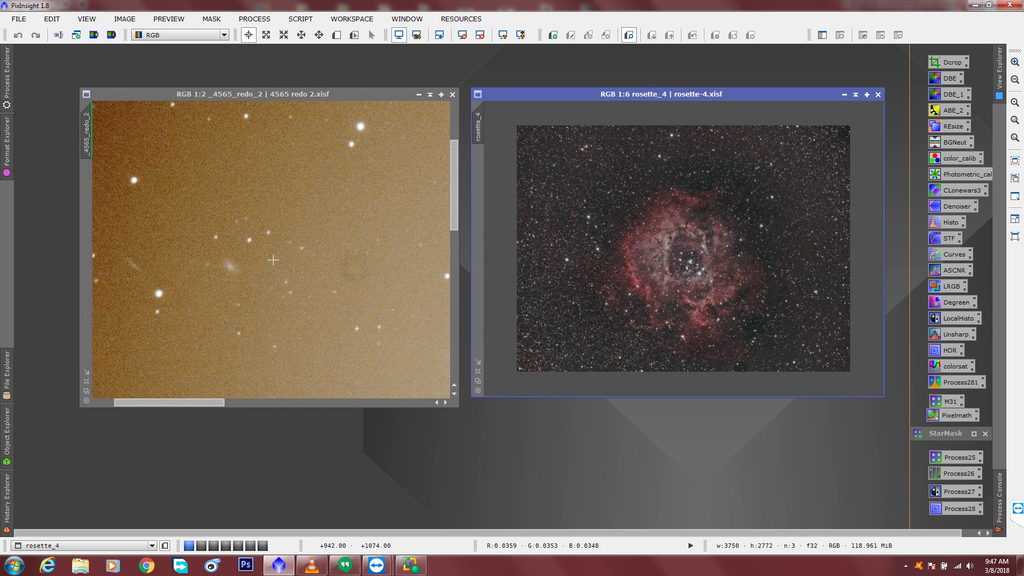
scroll(295, 281, "down", 3)
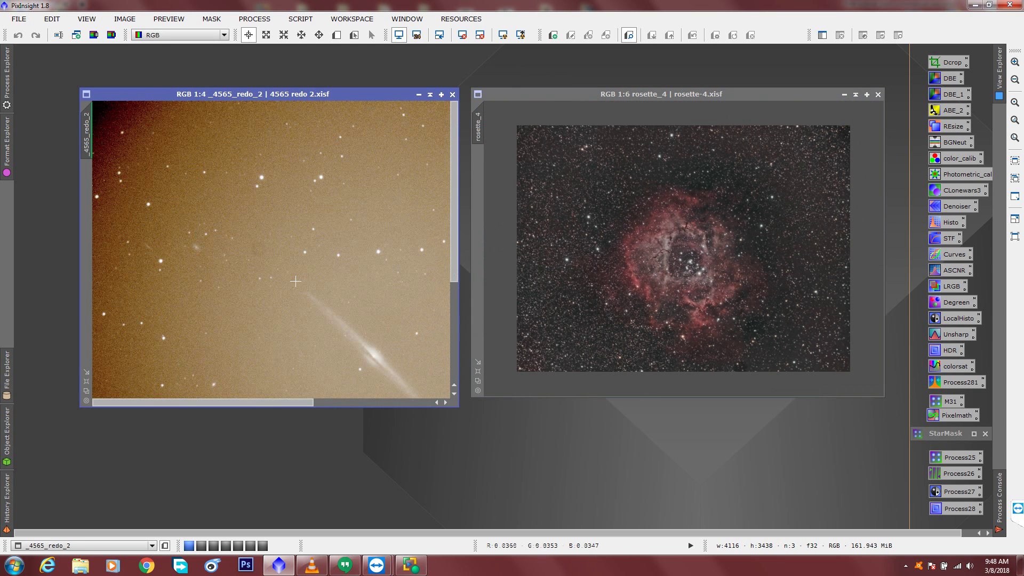
scroll(296, 281, "down", 3)
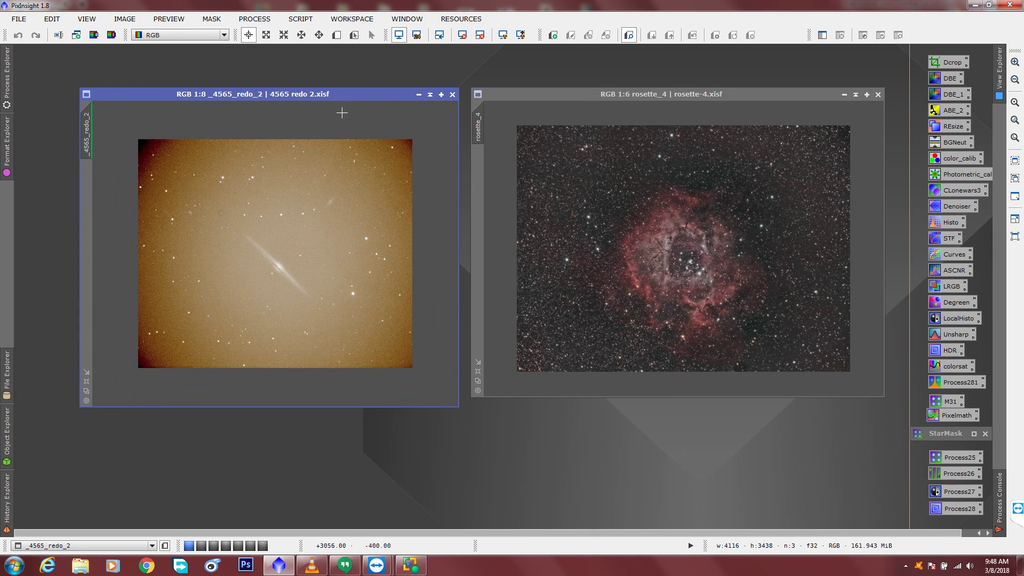
left_click(480, 34)
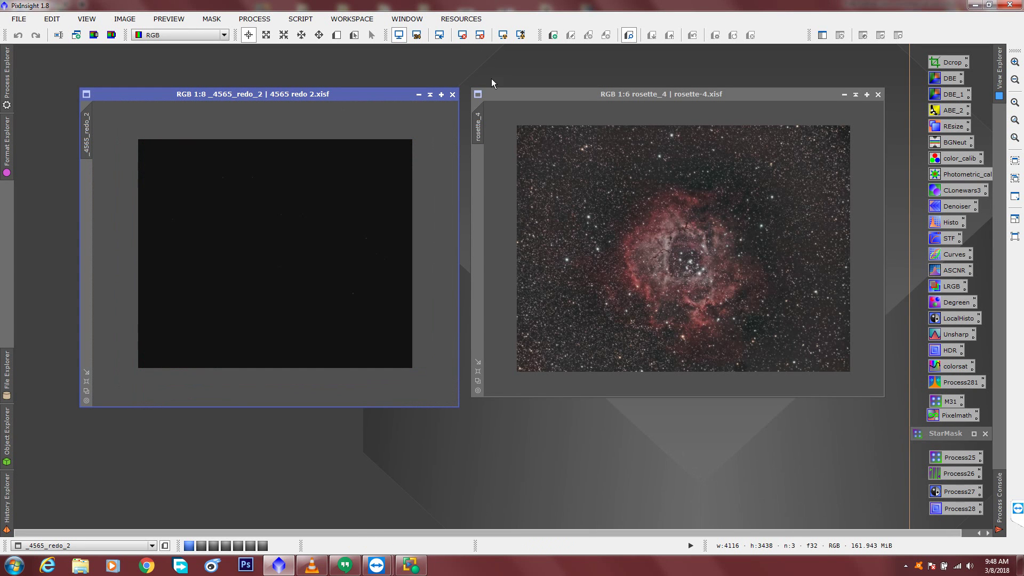
left_click(503, 35)
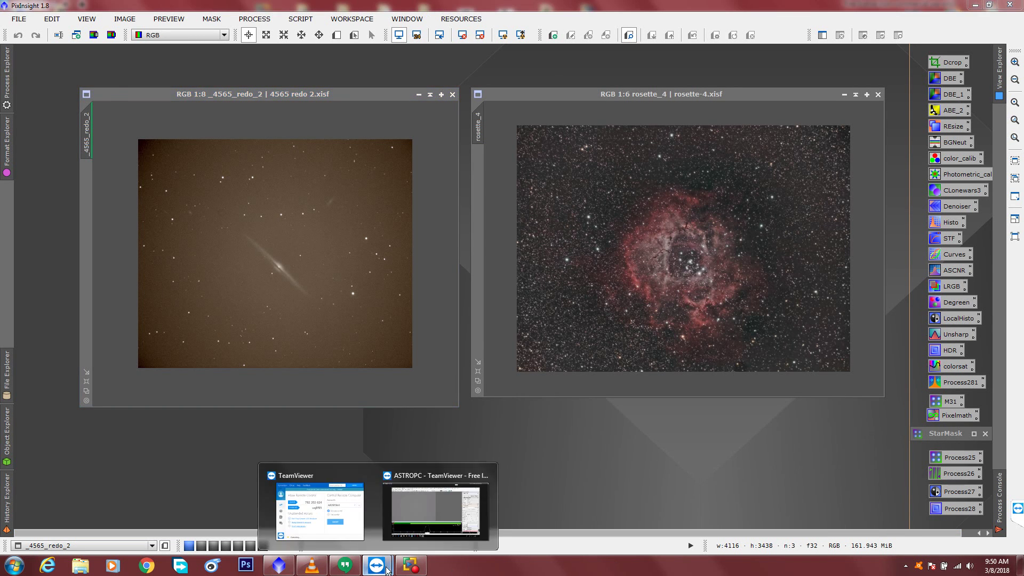
Step: Switch back to SharpCap in the ASTROPC remote session and examine the exposure setting and the histogram peak
left_click(422, 507)
mouse_move(434, 420)
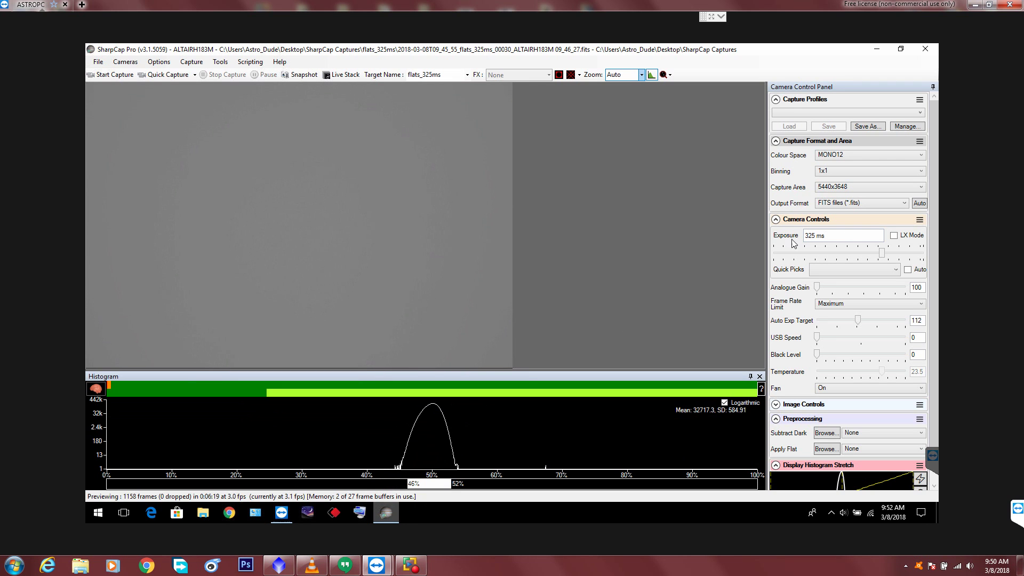
mouse_move(436, 458)
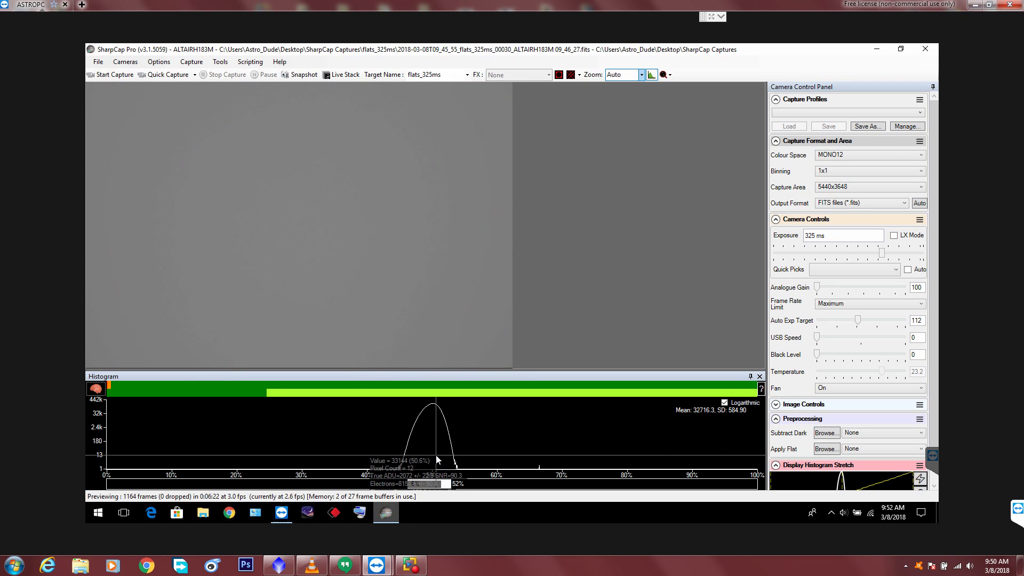